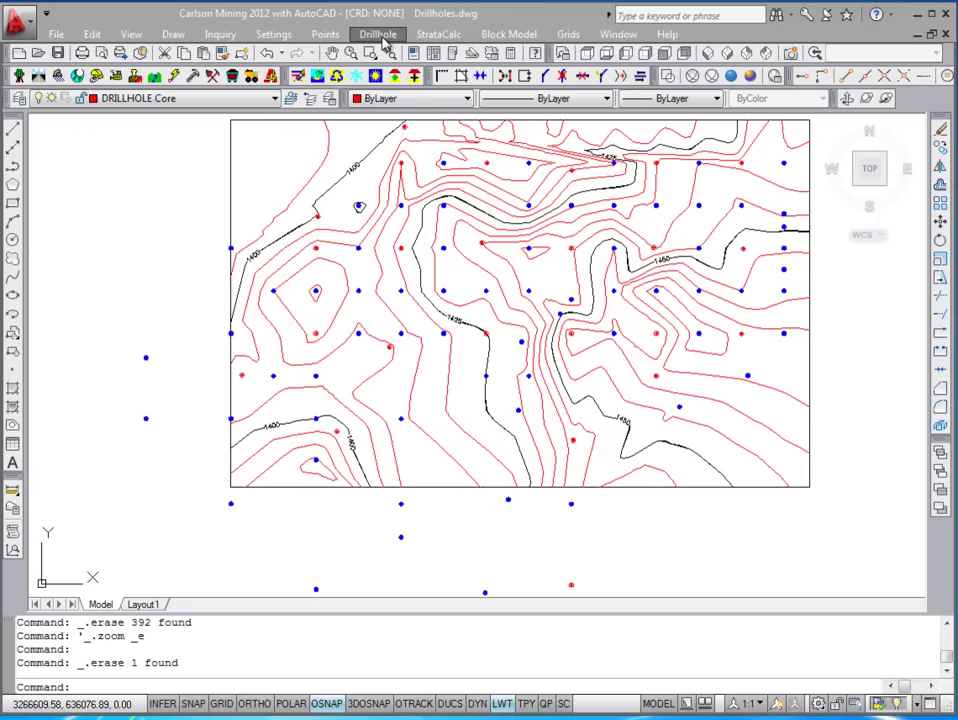
Make layer 0 the current drawing layer
click(381, 38)
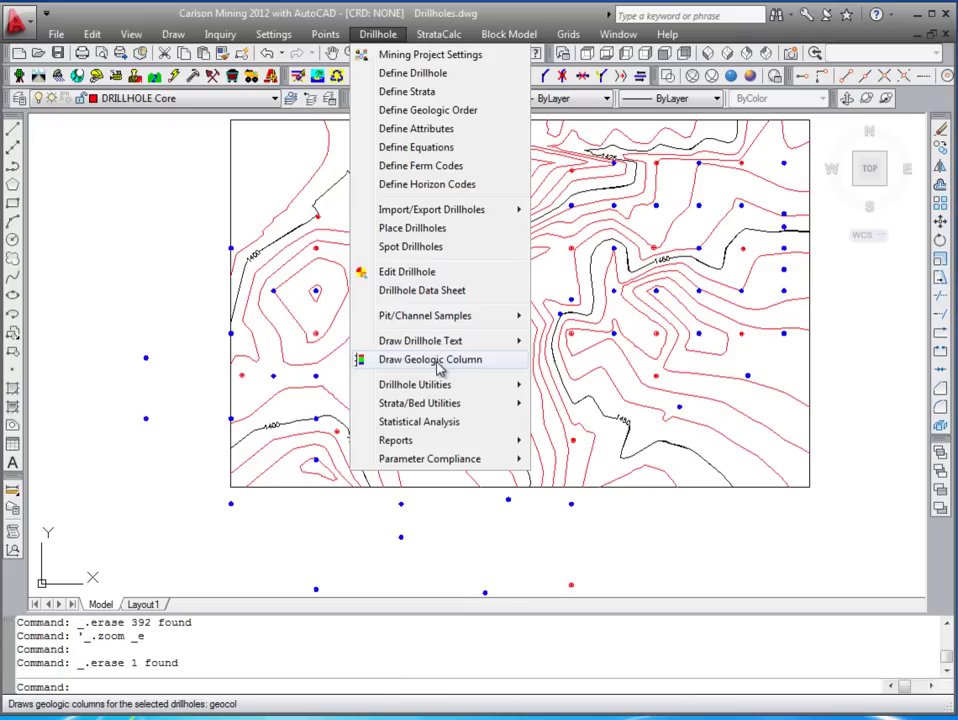
click(549, 287)
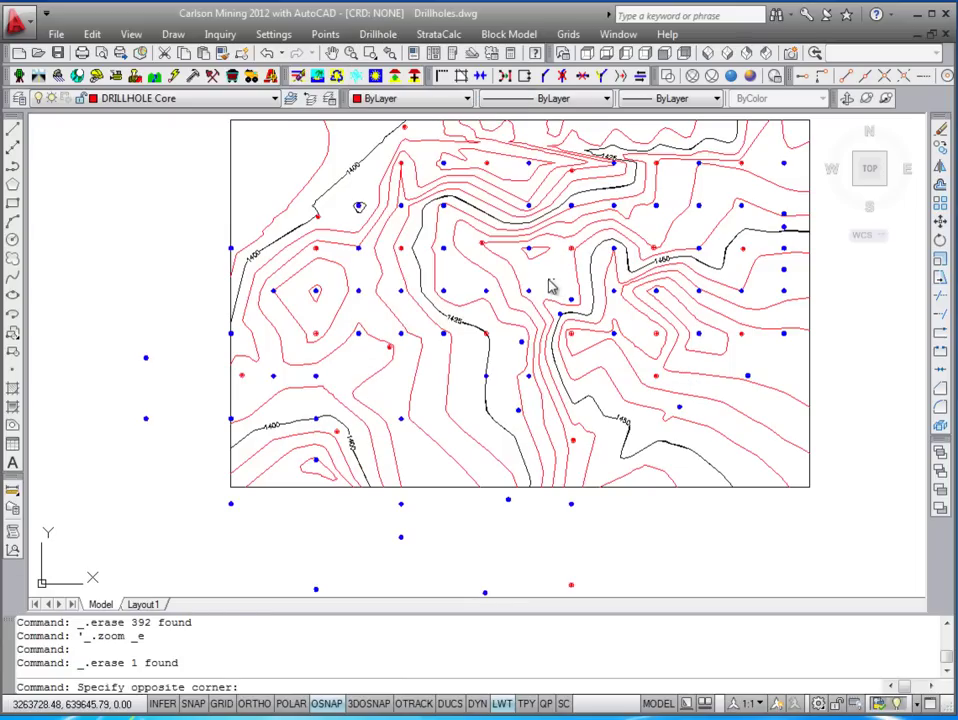
click(548, 282)
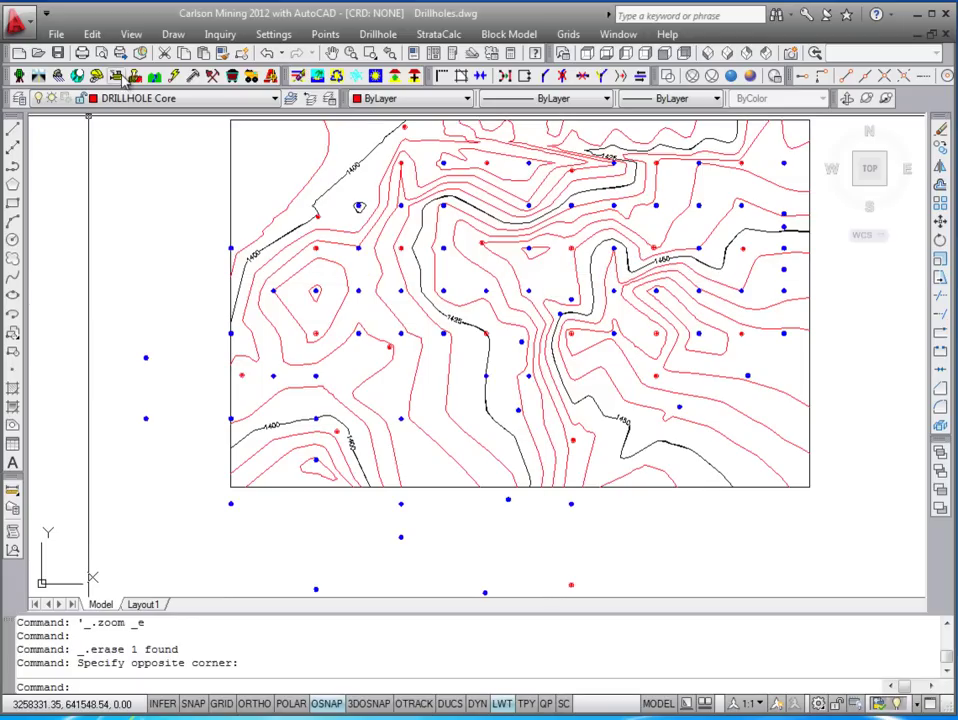
click(274, 98)
scroll(274, 184, up, 2)
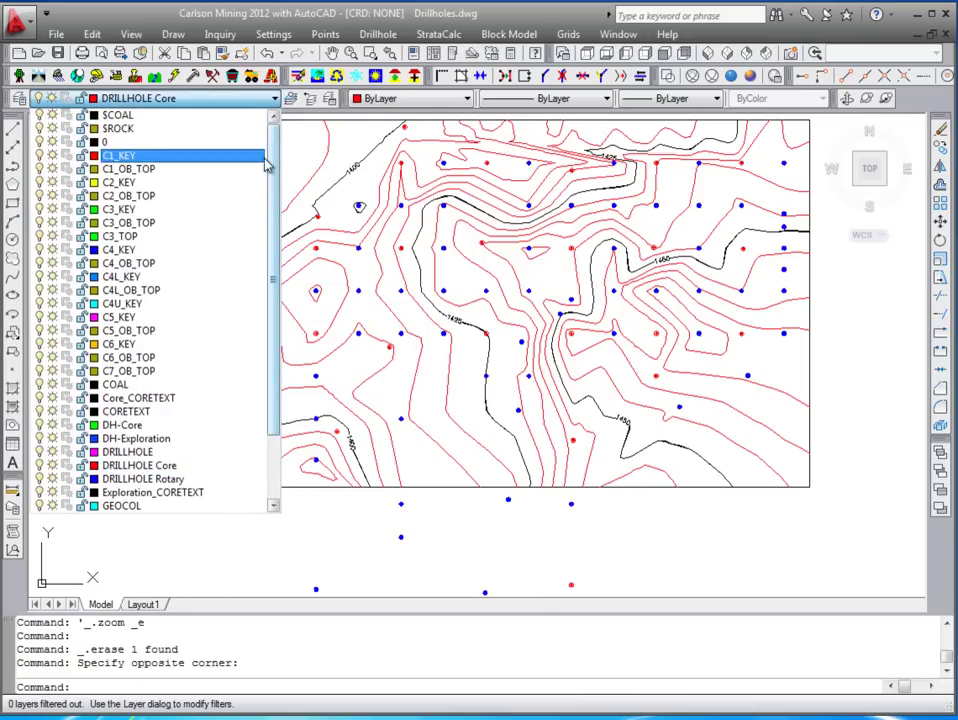
click(124, 150)
Start a polyline southwest of map centre with Center object snap turned on
text(p)
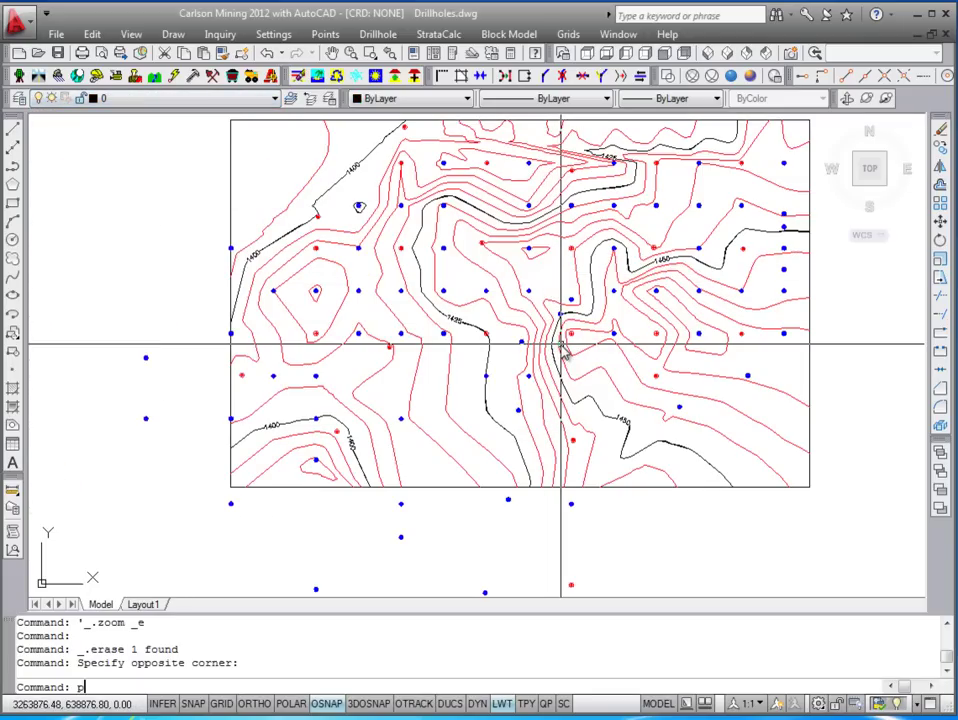
text(l)
key(Return)
click(465, 397)
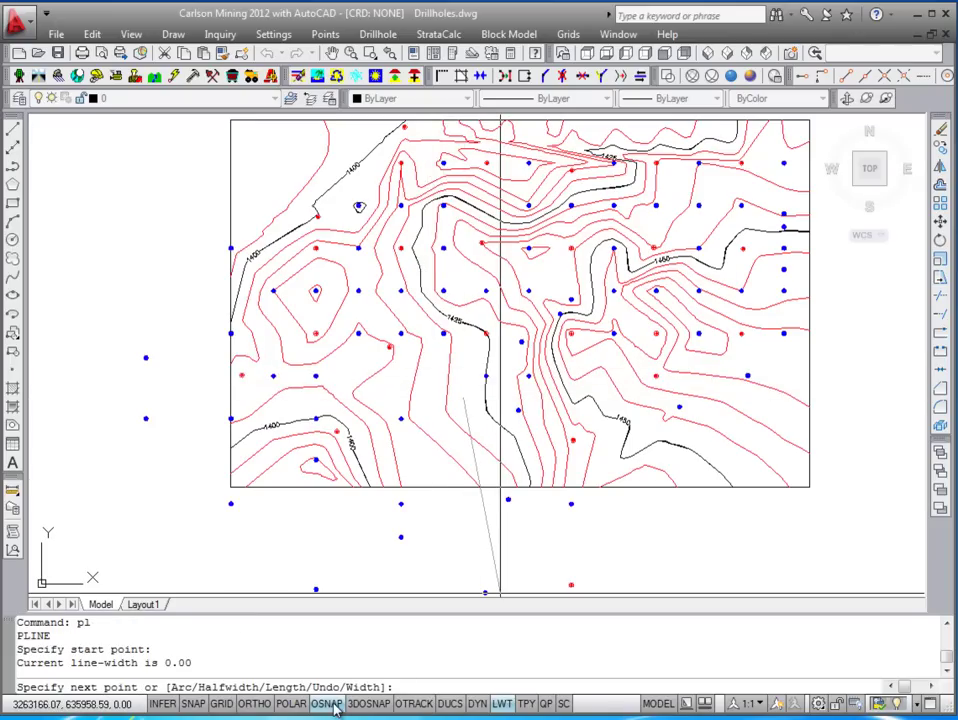
right_click(335, 705)
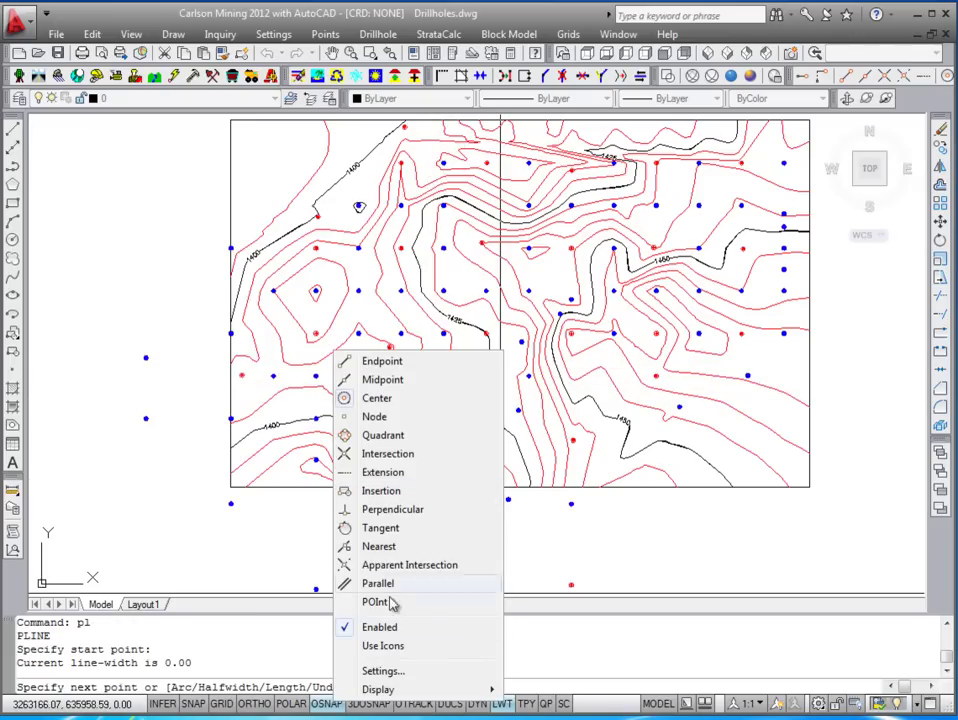
click(399, 678)
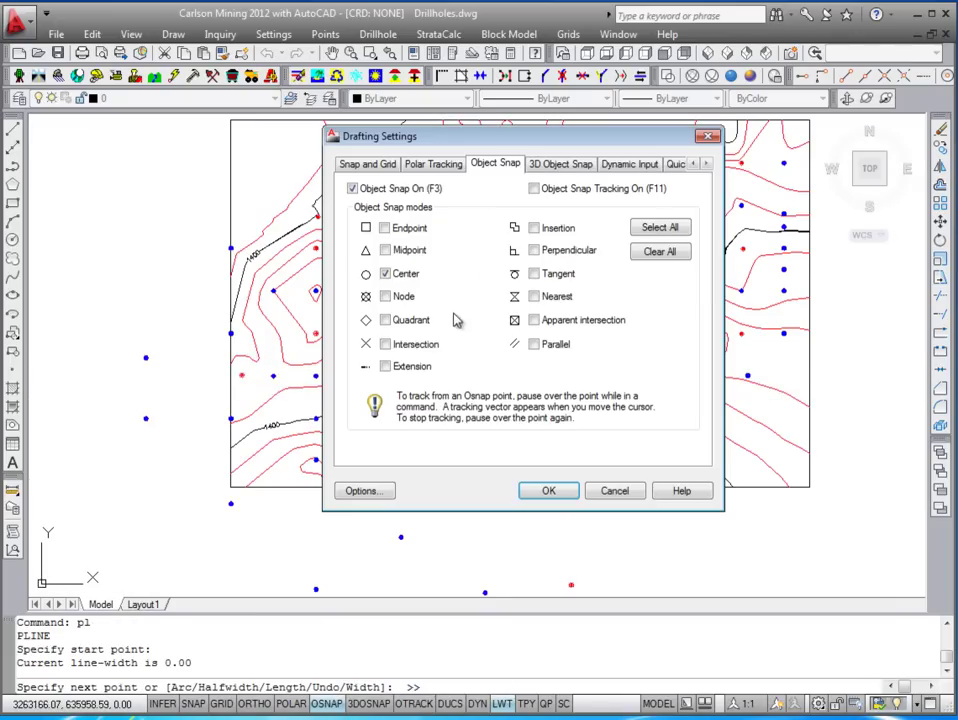
click(549, 491)
Run the polyline through successive drillhole centres up to the map's upper right
click(463, 397)
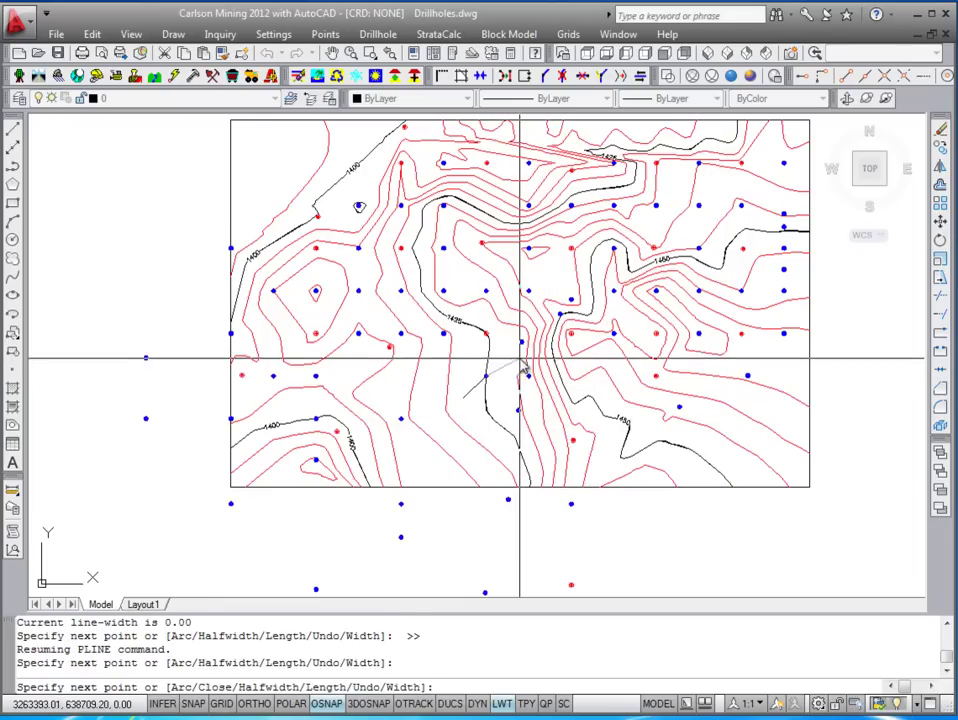
click(521, 343)
click(560, 314)
click(571, 298)
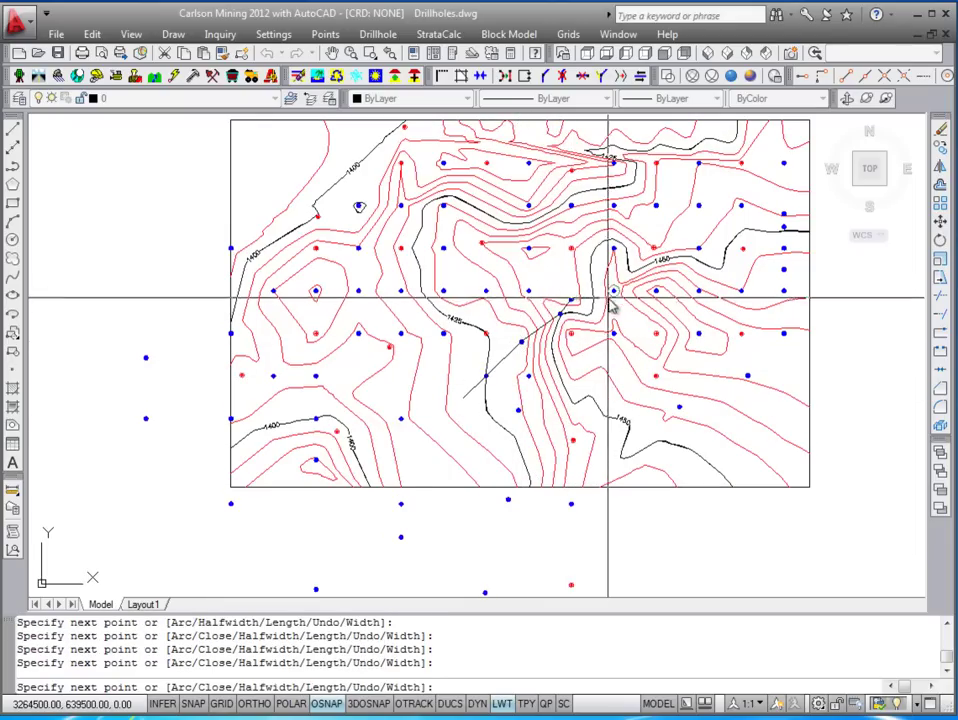
click(613, 291)
click(698, 291)
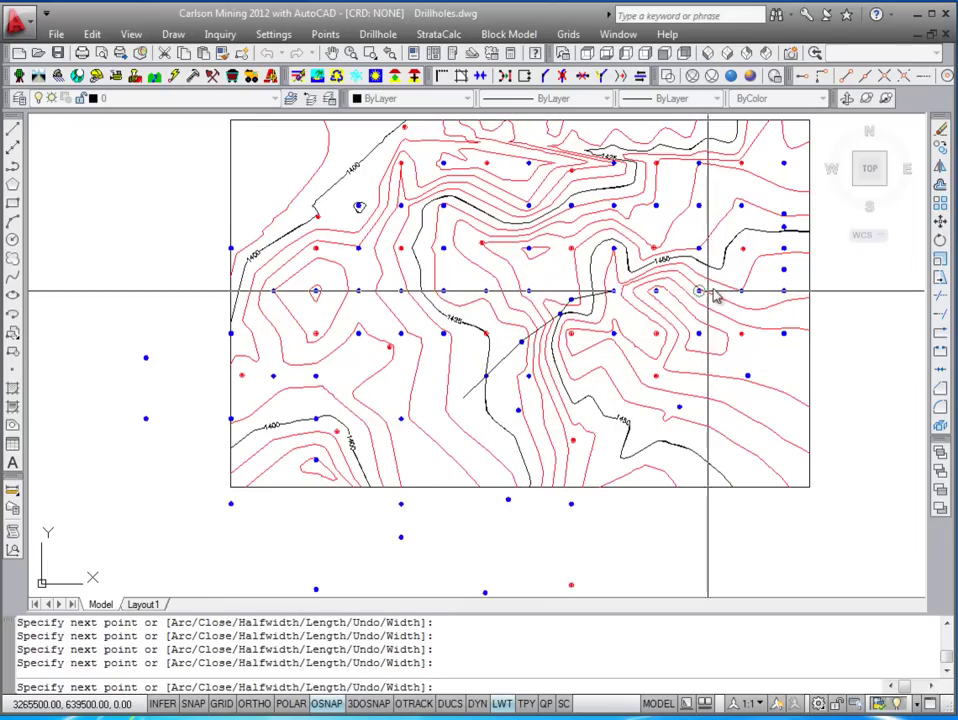
click(764, 240)
key(Return)
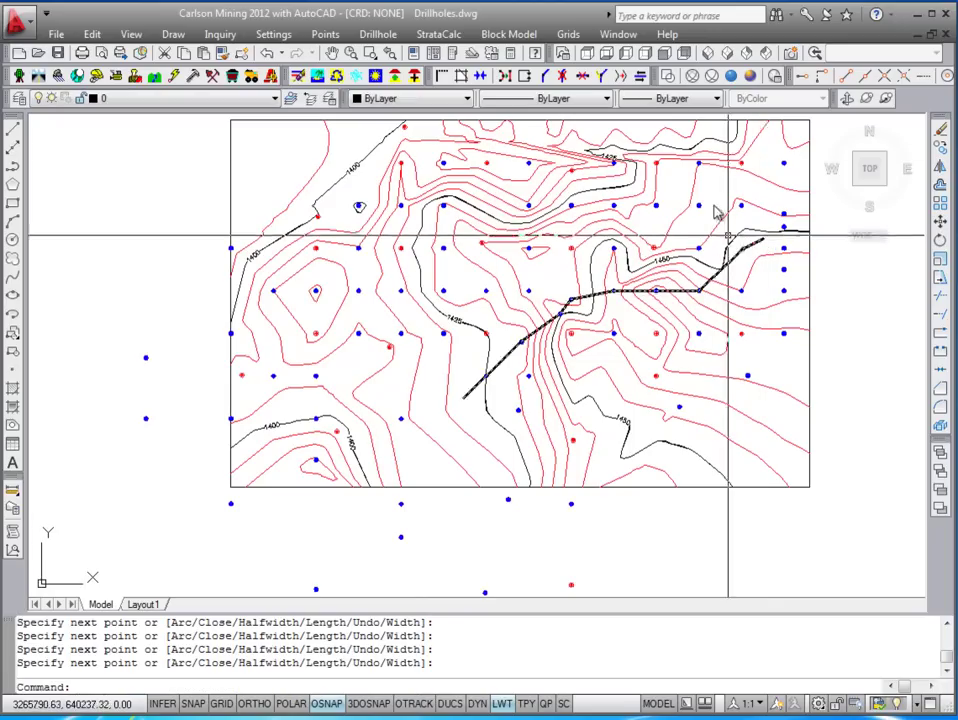
click(378, 34)
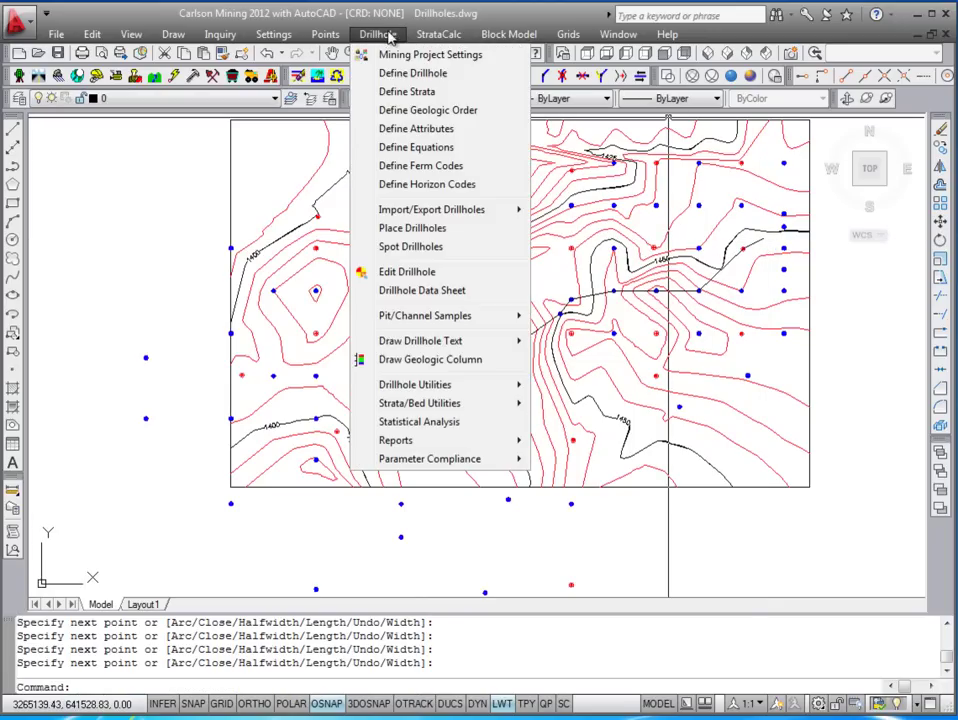
Uncheck Draw on Fence Diagram, edit the horizontal and column-width scales, and choose elevation labeling
click(437, 364)
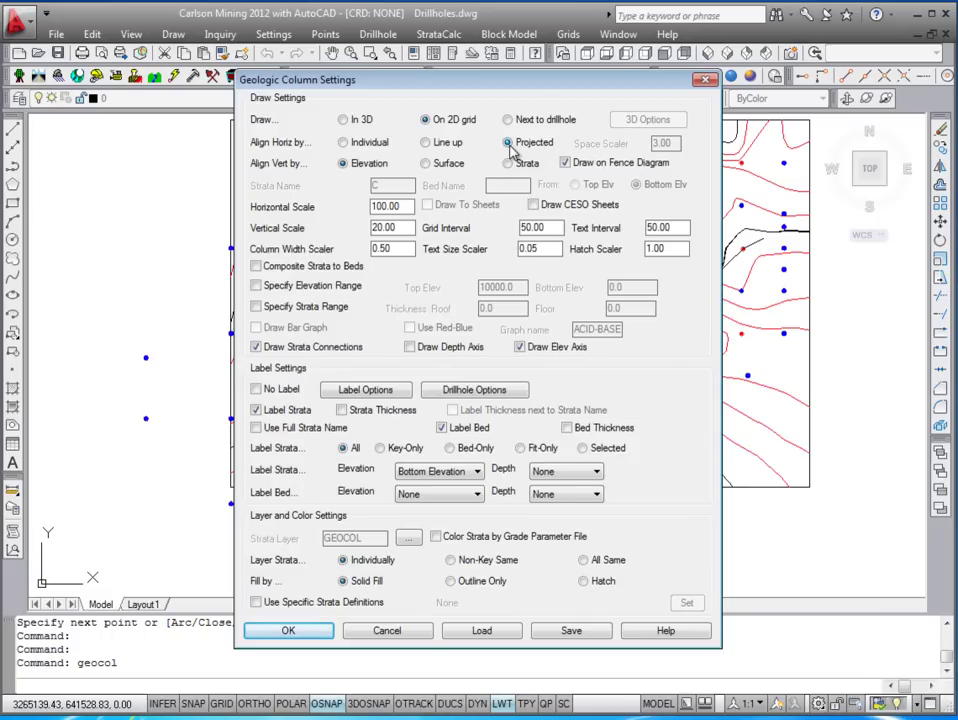
click(566, 162)
drag(401, 206, 353, 231)
drag(401, 248, 281, 256)
click(479, 473)
Pick the new polyline as the fence with 50.0 offset and window-select the 37 nearby drillholes
click(298, 631)
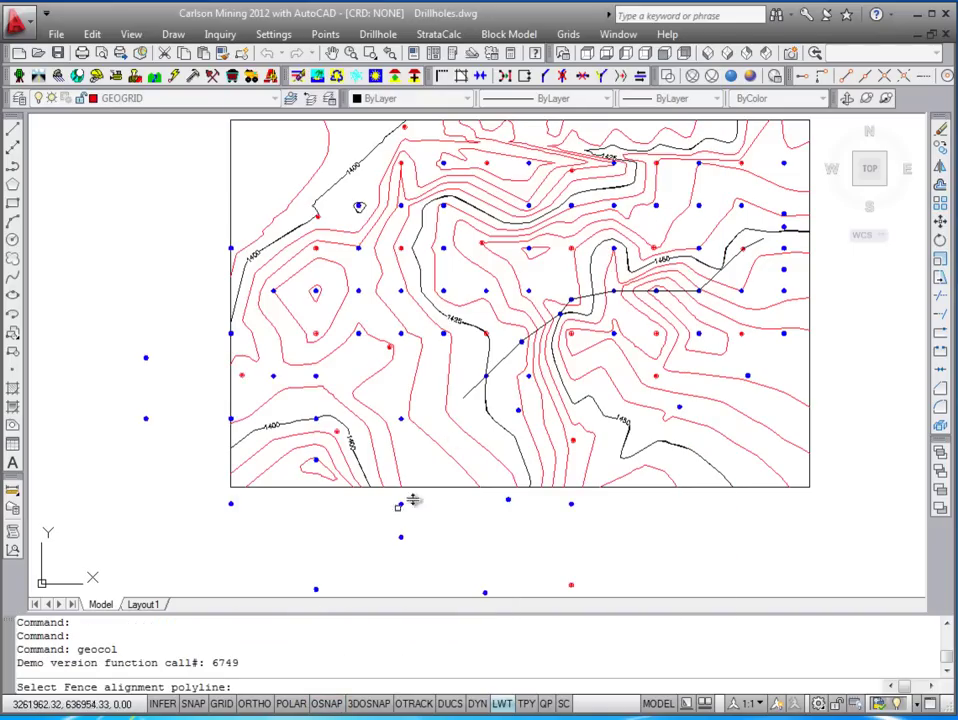
click(471, 391)
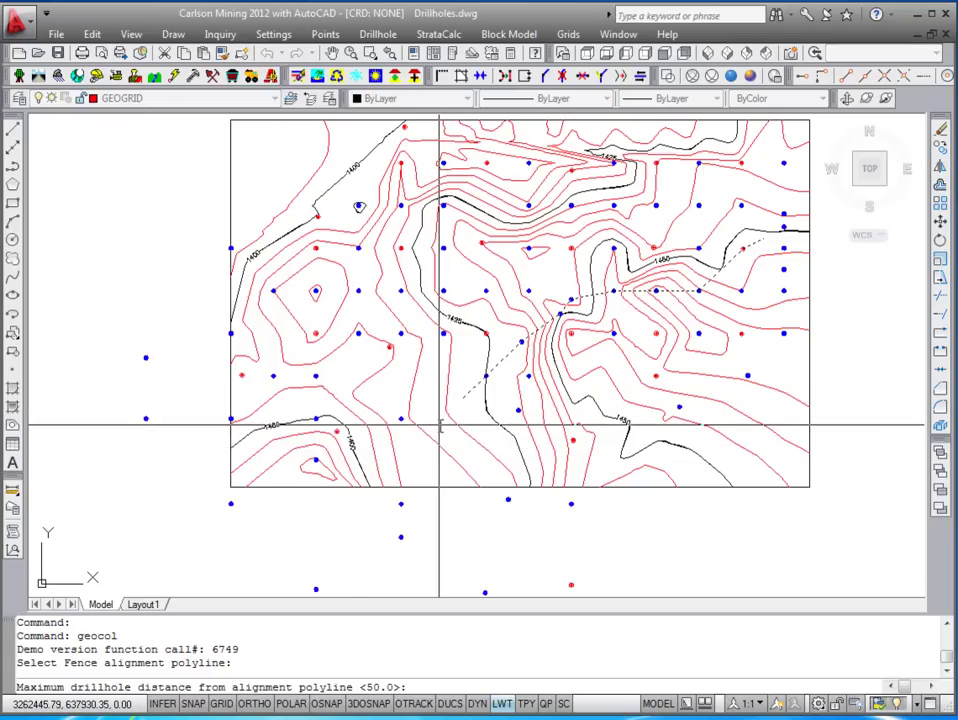
key(Return)
click(438, 426)
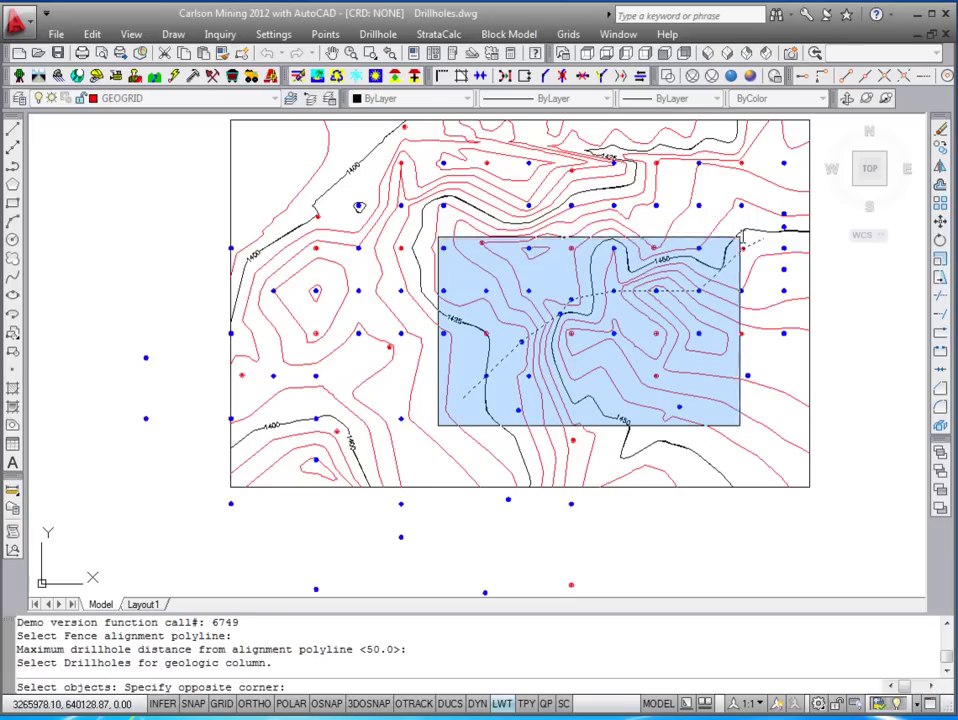
click(793, 210)
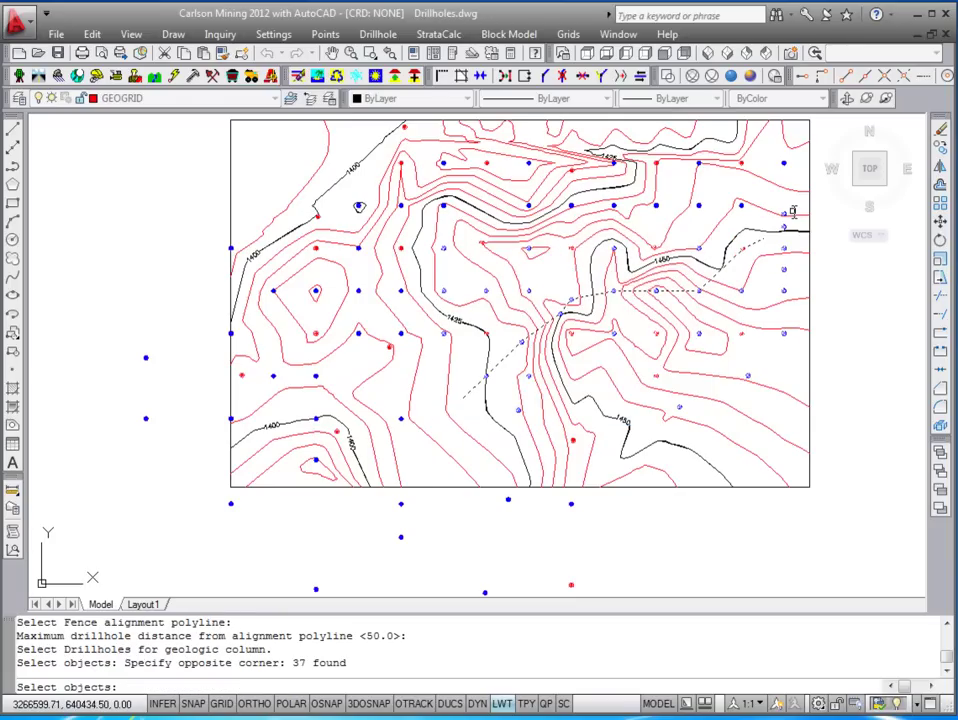
key(Return)
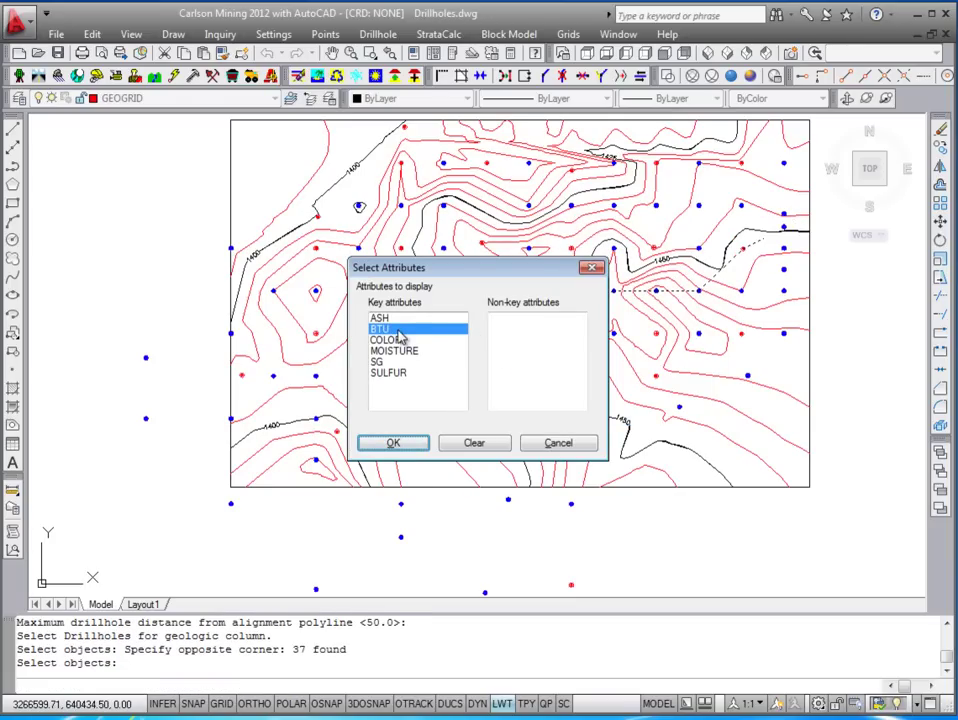
Keep the ASH and BTU attributes and connect coal beds C4, C5, C6 and C3
click(411, 447)
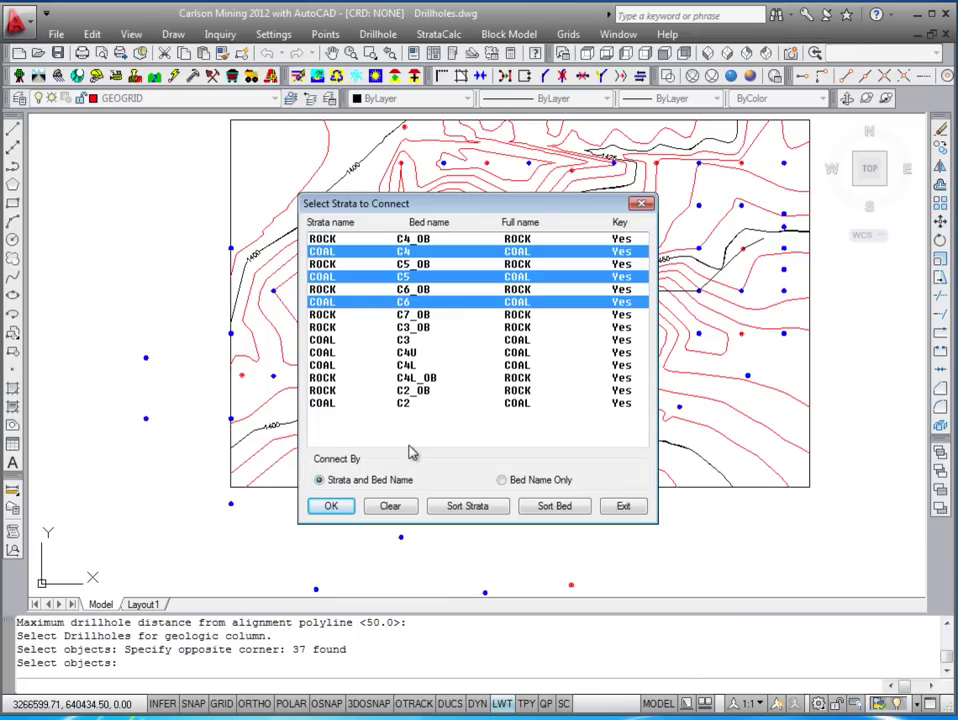
click(380, 253)
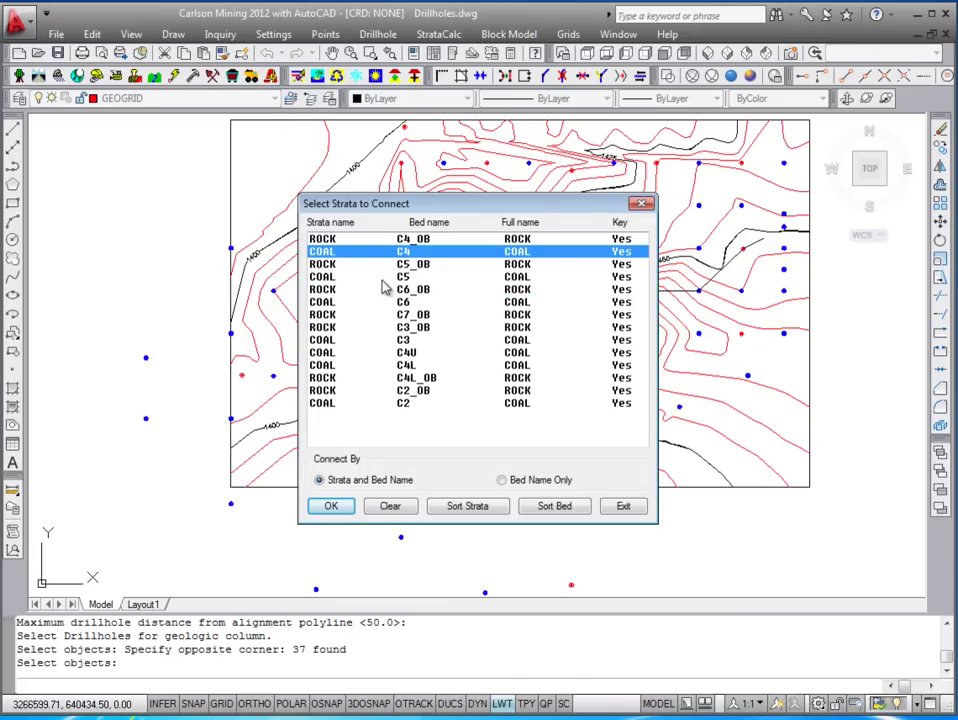
ctrl+click(381, 278)
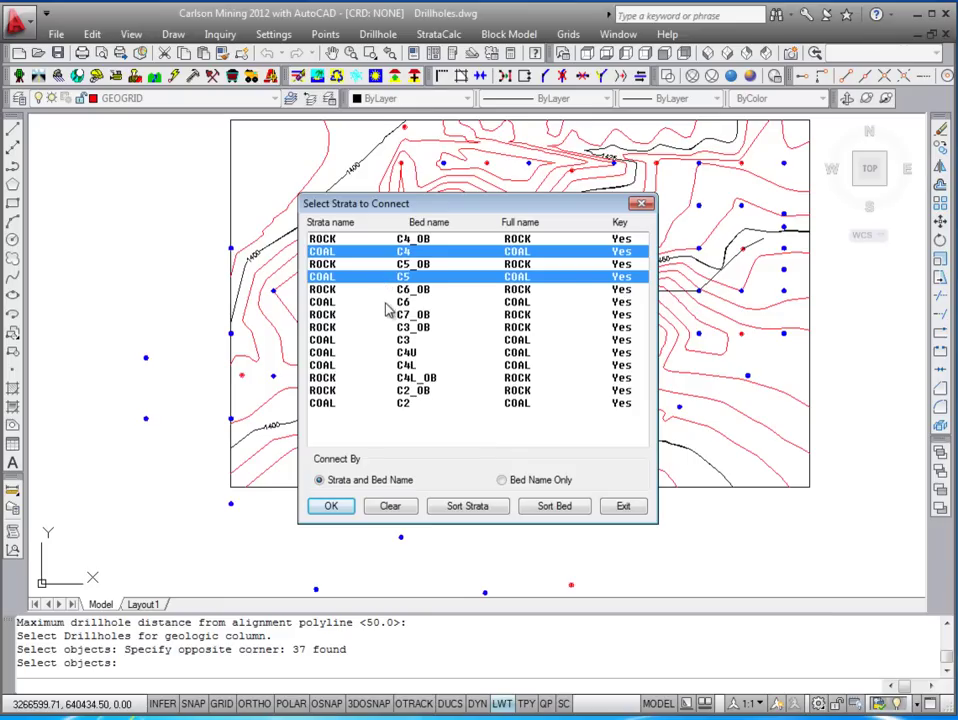
ctrl+click(386, 302)
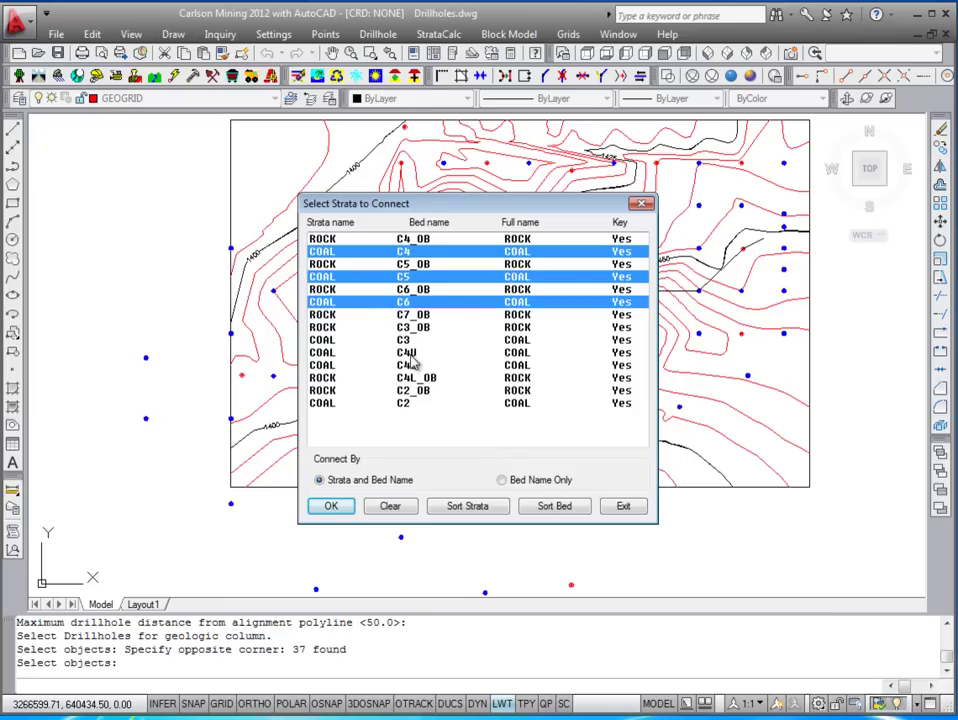
ctrl+click(420, 340)
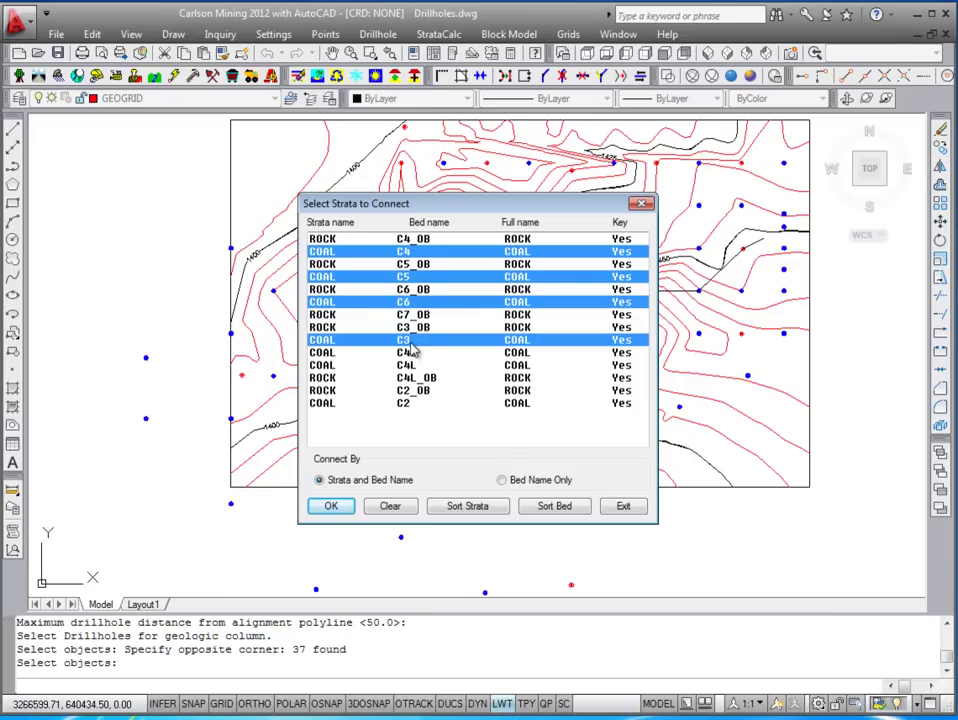
click(333, 507)
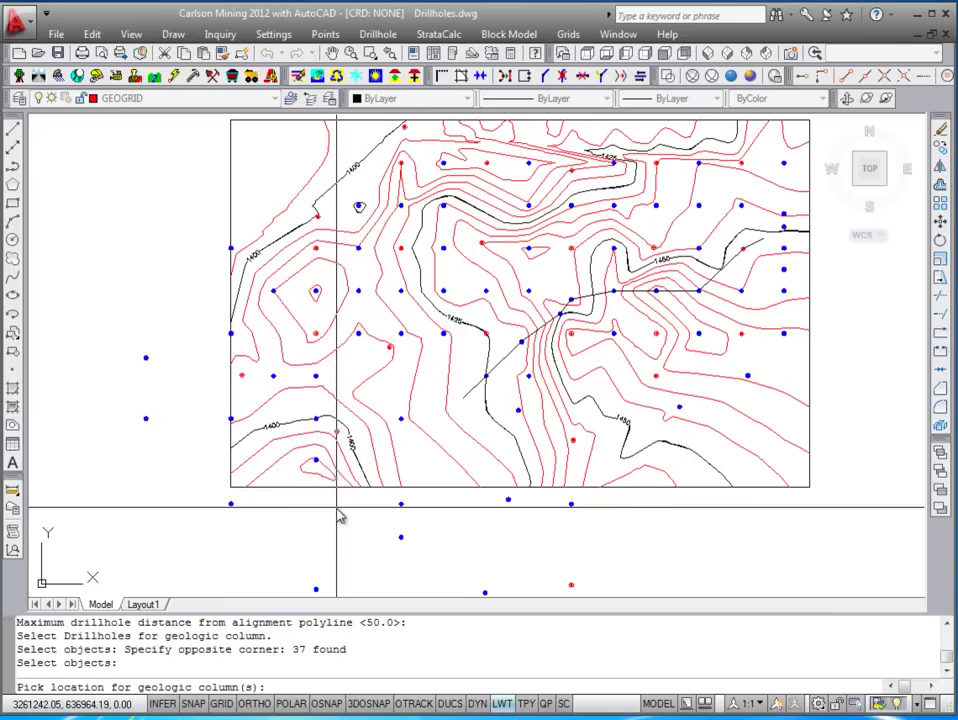
scroll(513, 476, down, 4)
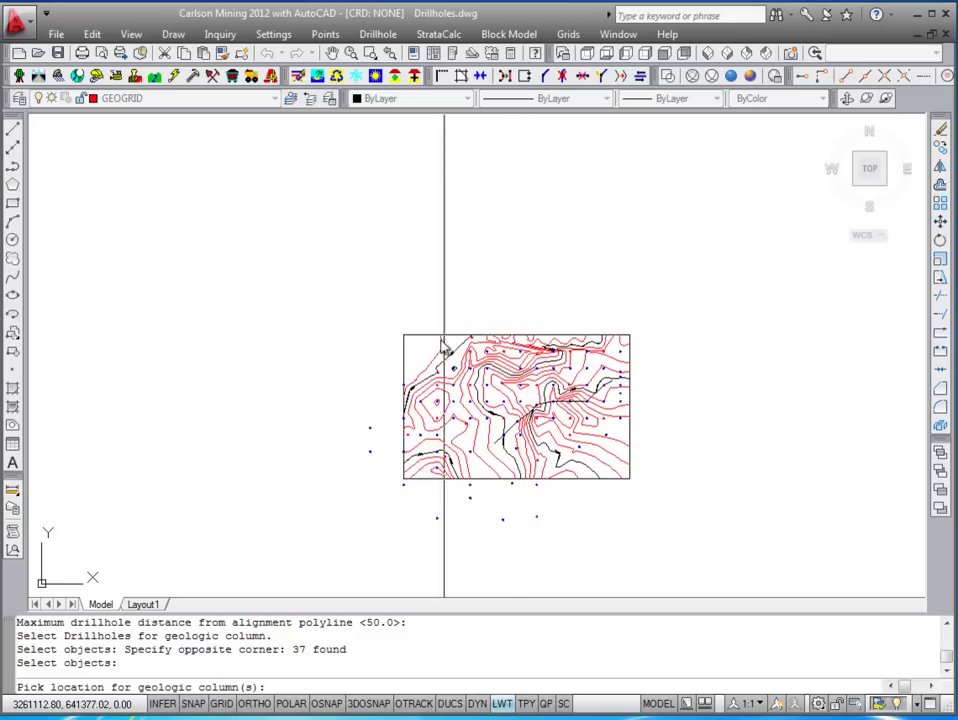
click(436, 262)
scroll(496, 243, up, 8)
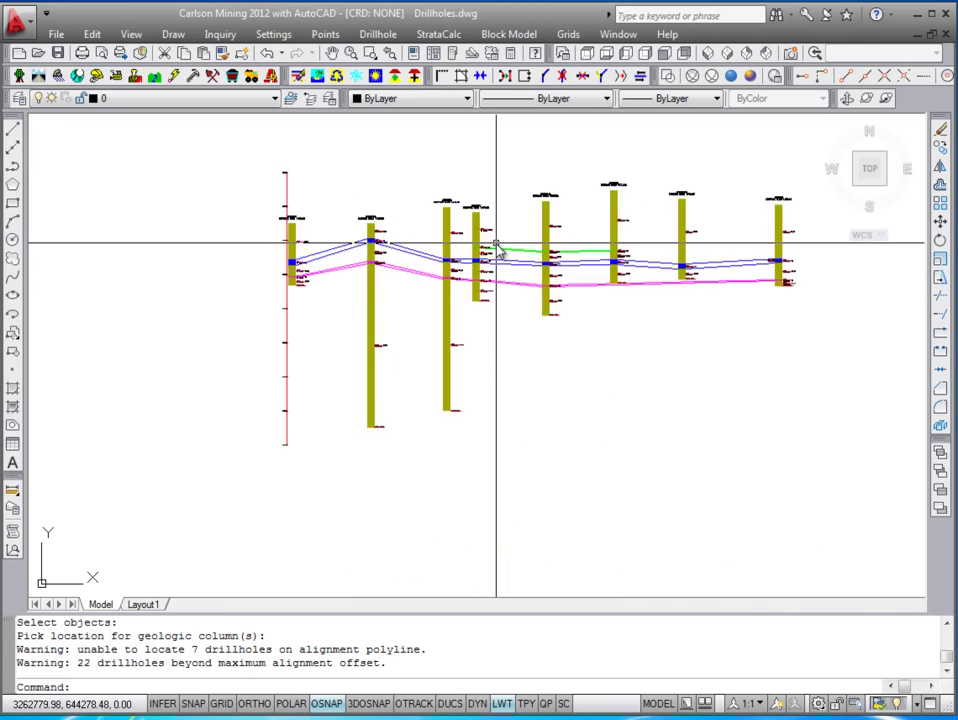
middle_drag(627, 346, 602, 380)
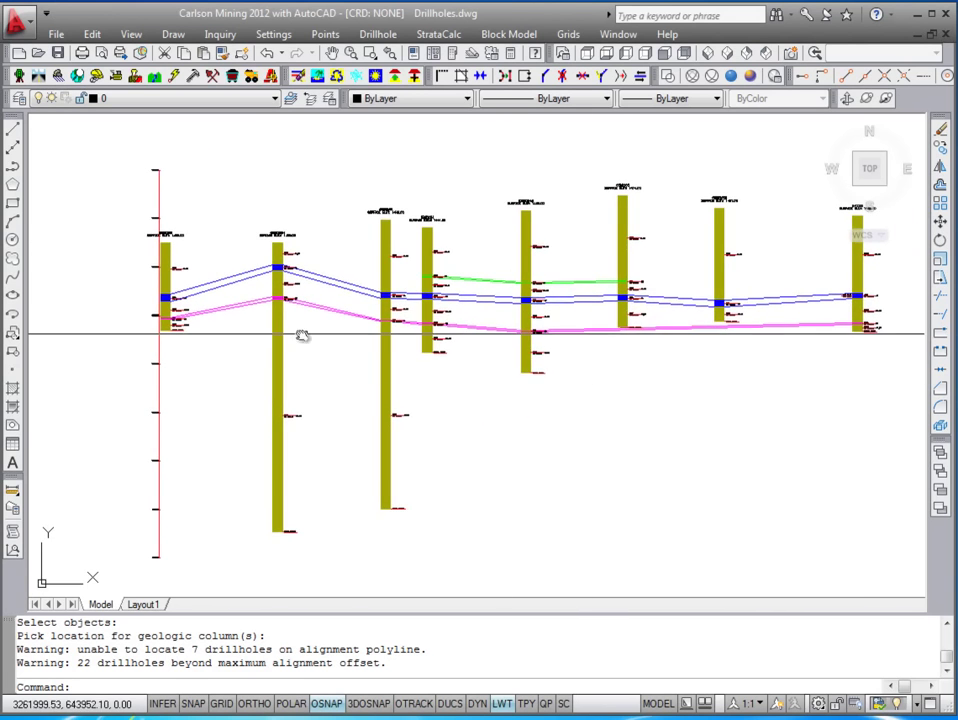
scroll(220, 293, up, 6)
scroll(218, 295, down, 2)
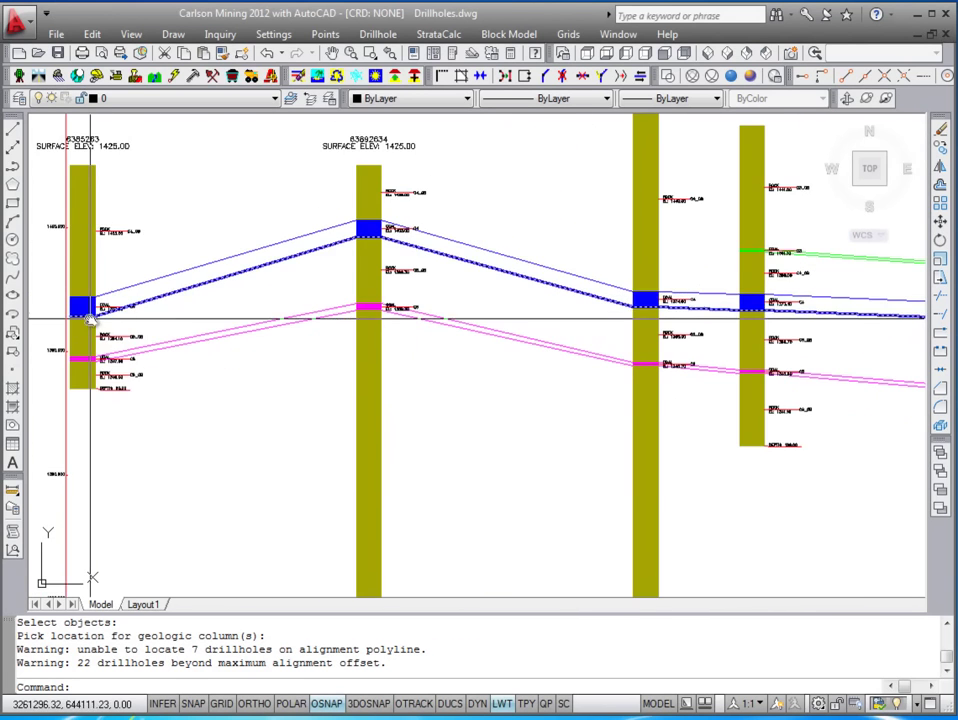
scroll(368, 240, up, 5)
scroll(513, 262, down, 2)
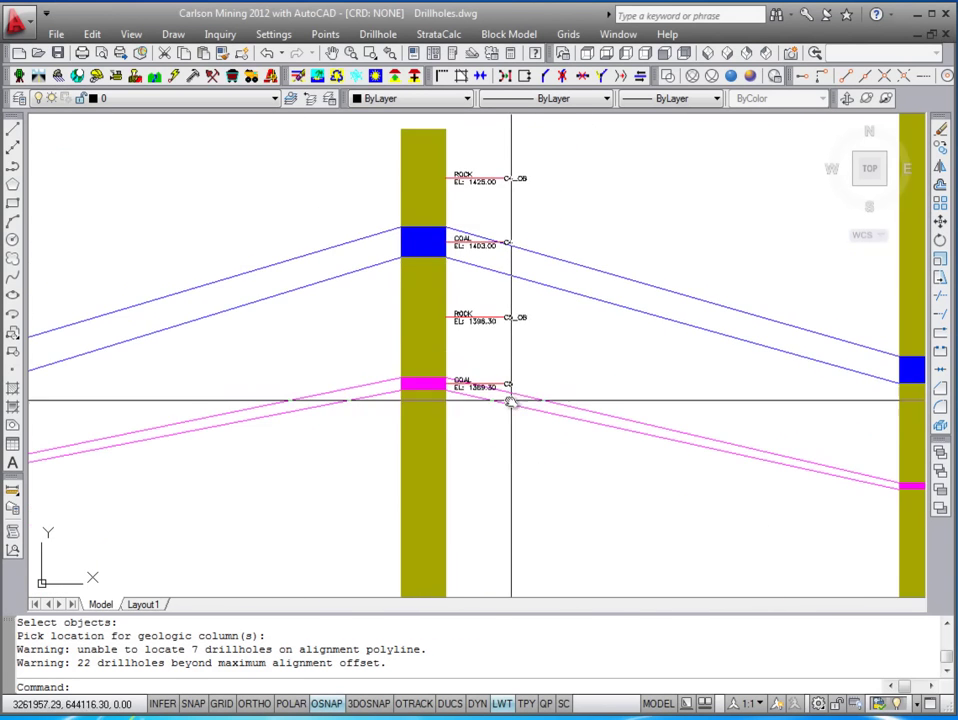
scroll(505, 430, up, 3)
scroll(531, 434, down, 2)
scroll(531, 434, down, 2)
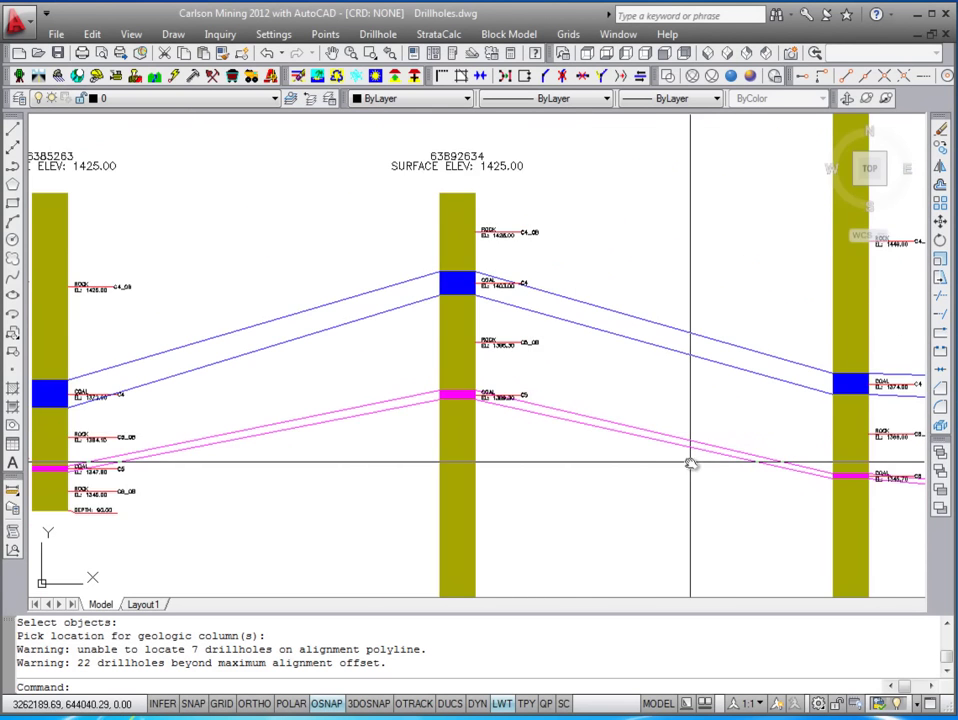
middle_drag(691, 462, 364, 462)
scroll(364, 462, down, 2)
middle_drag(720, 378, 487, 331)
scroll(487, 331, up, 3)
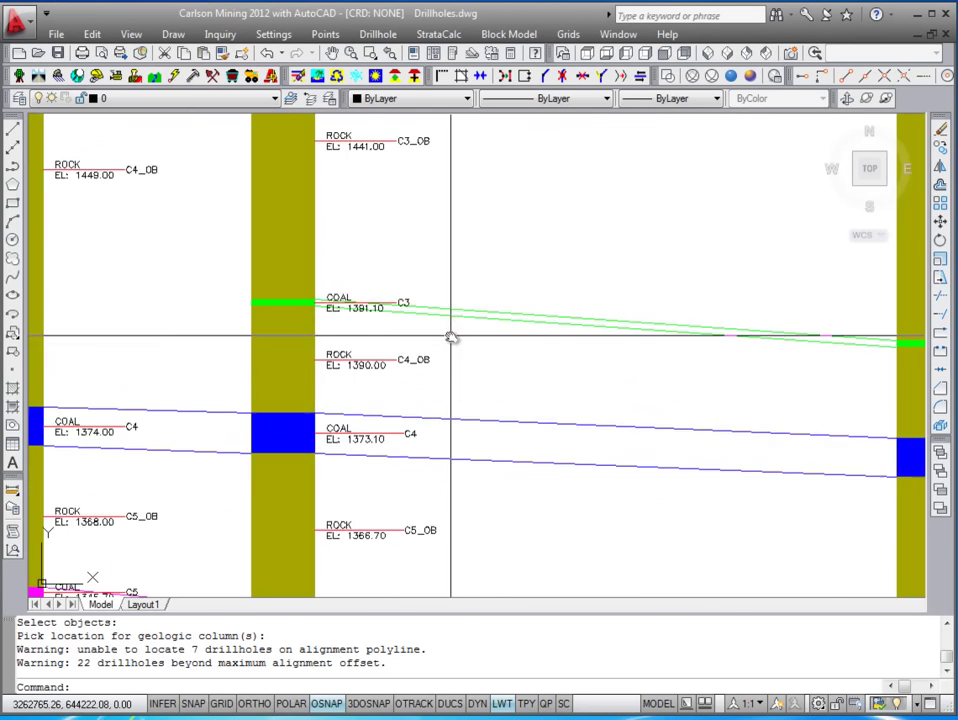
scroll(668, 413, down, 3)
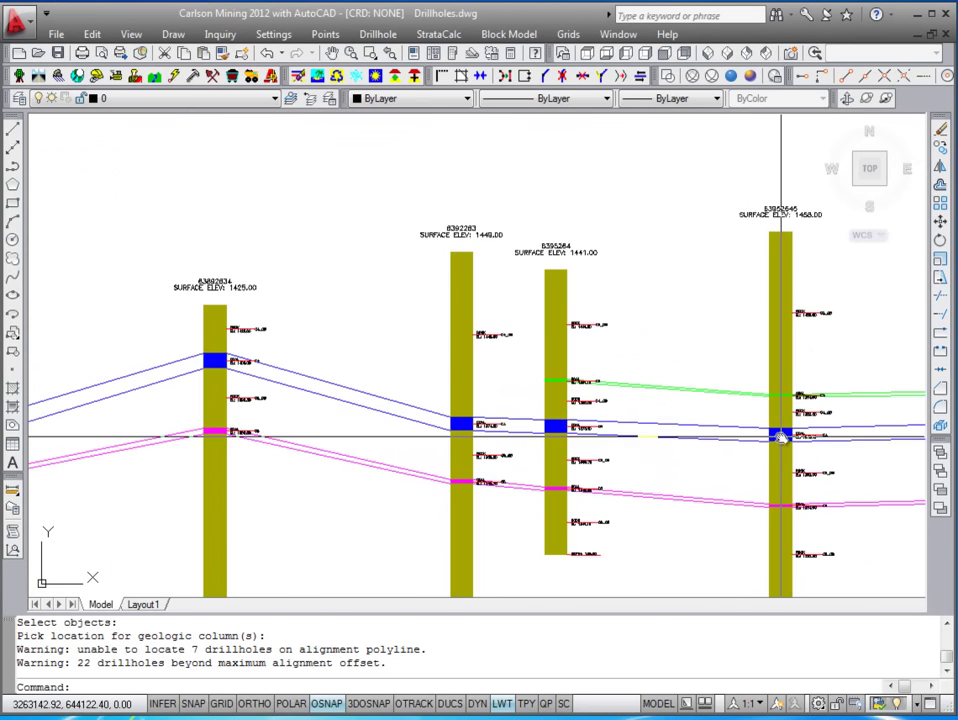
mouse_move(778, 434)
middle_down()
mouse_move(396, 316)
mouse_move(301, 378)
middle_up()
scroll(301, 378, down, 2)
middle_drag(612, 423, 507, 434)
scroll(563, 411, up, 5)
scroll(540, 352, up, 3)
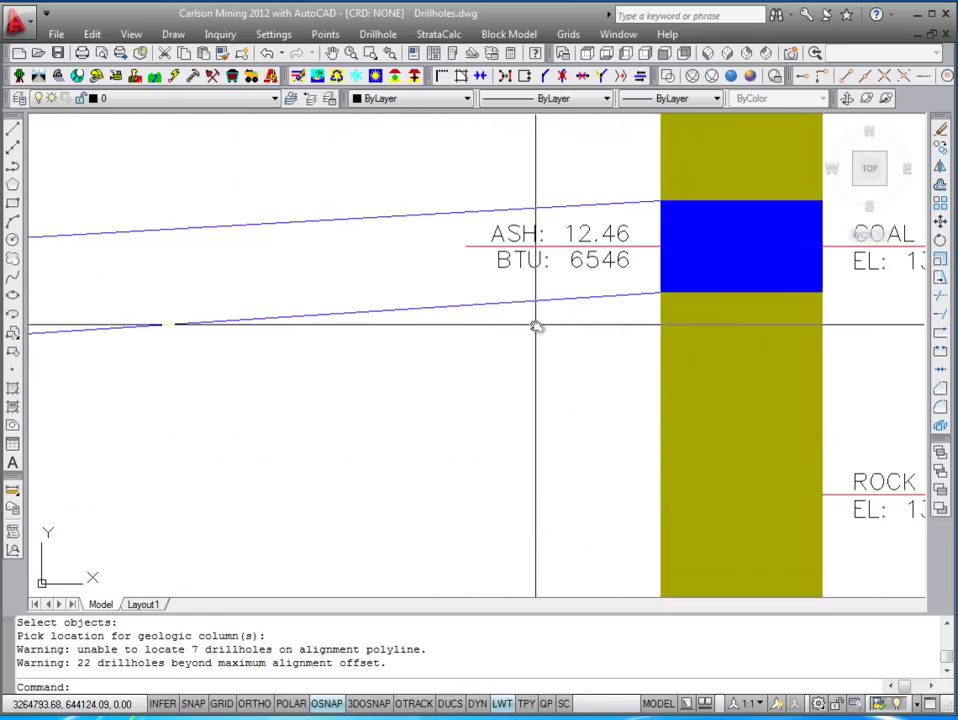
scroll(535, 327, down, 4)
middle_drag(505, 300, 455, 325)
scroll(455, 325, up, 2)
scroll(455, 325, down, 7)
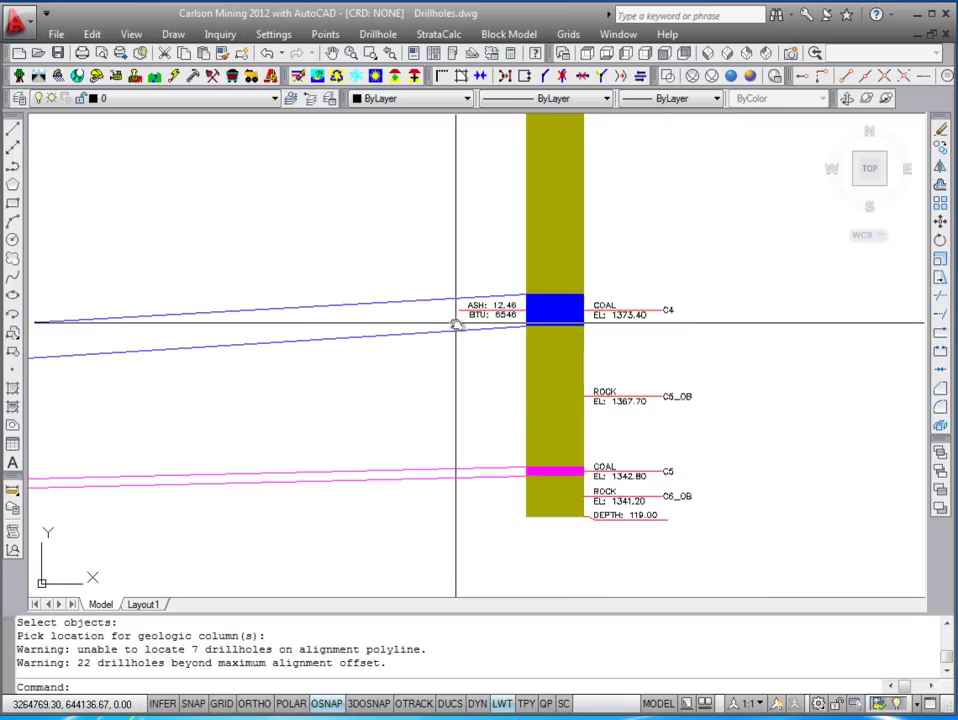
middle_drag(385, 329, 663, 388)
scroll(570, 405, down, 3)
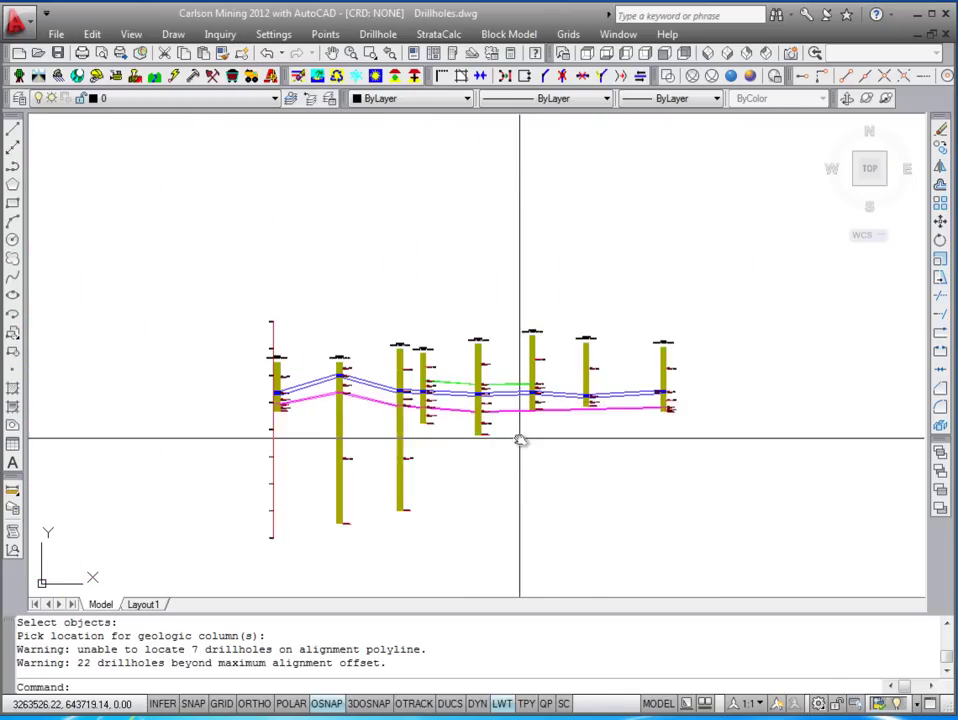
middle_drag(520, 440, 616, 331)
middle_drag(660, 376, 605, 389)
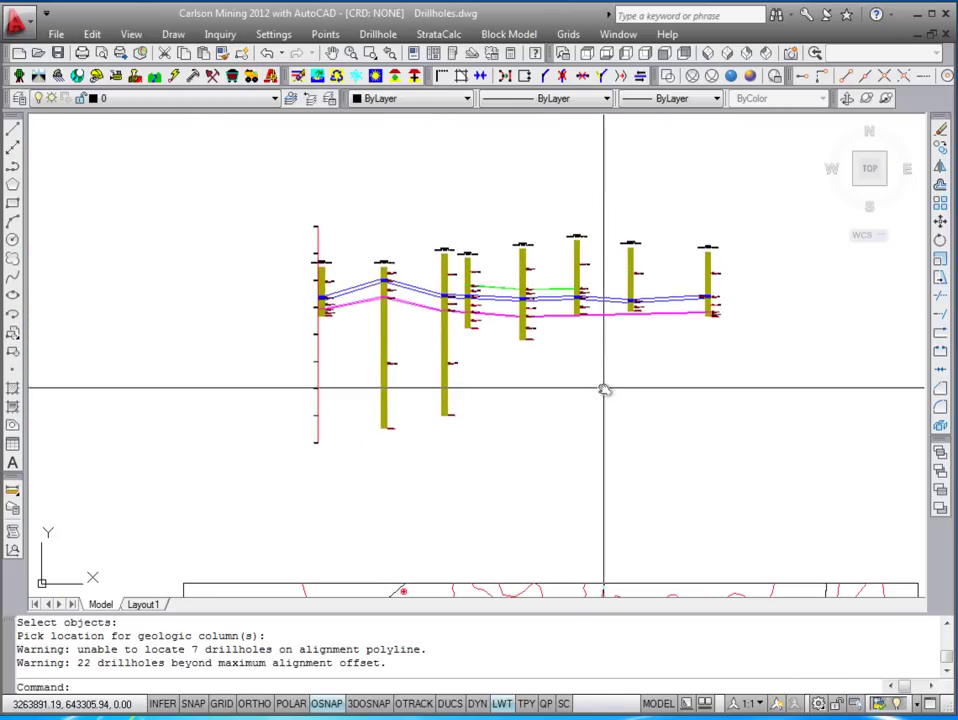
scroll(546, 332, up, 2)
middle_drag(548, 330, 554, 390)
scroll(441, 337, up, 4)
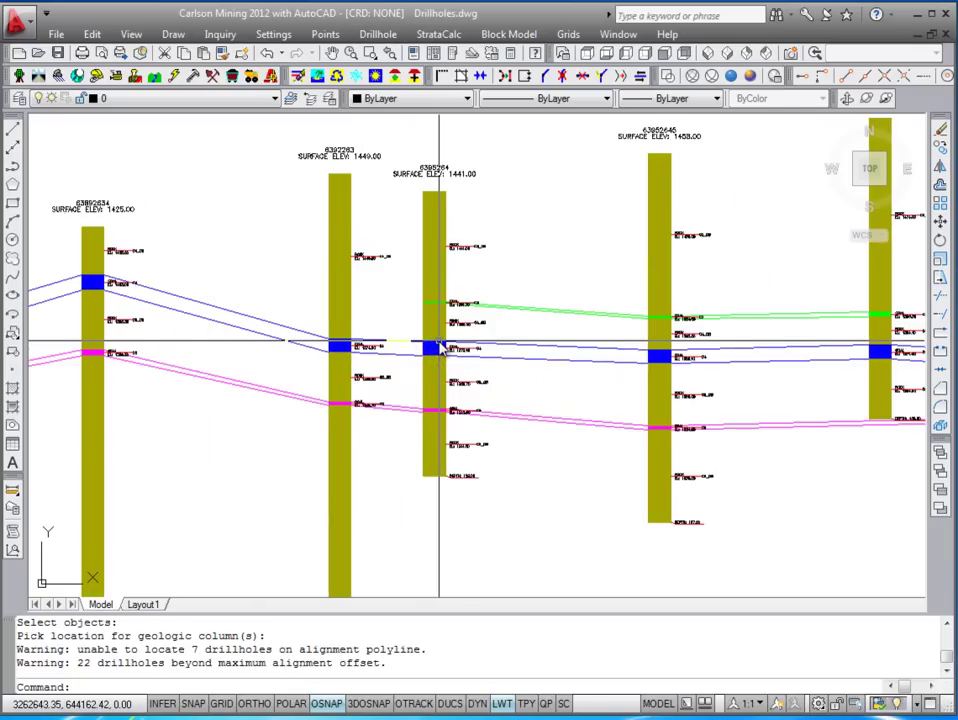
click(385, 36)
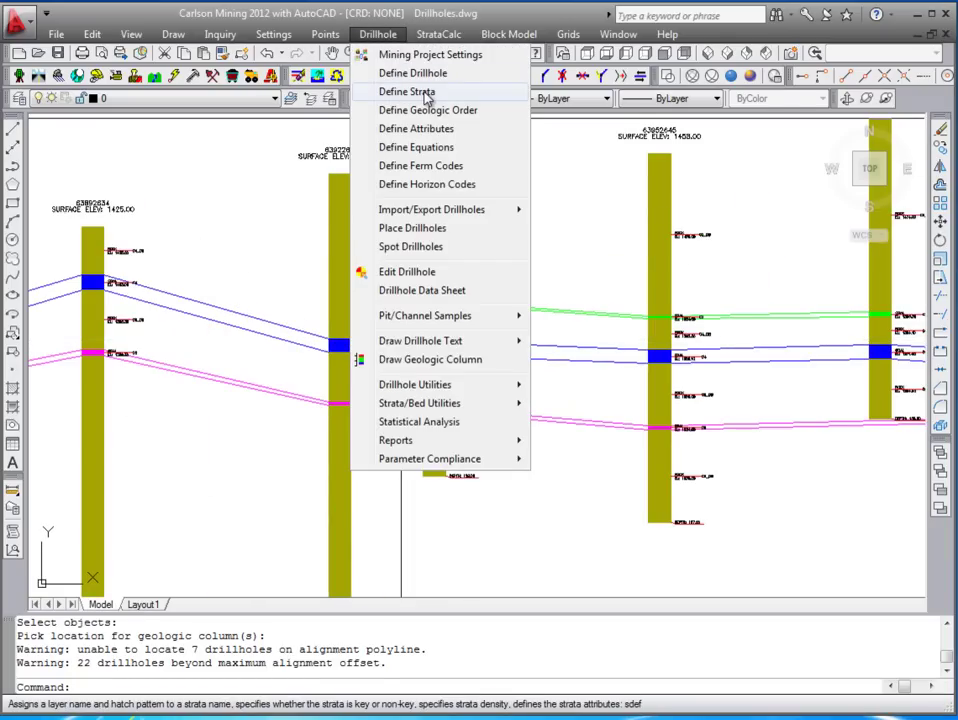
click(407, 91)
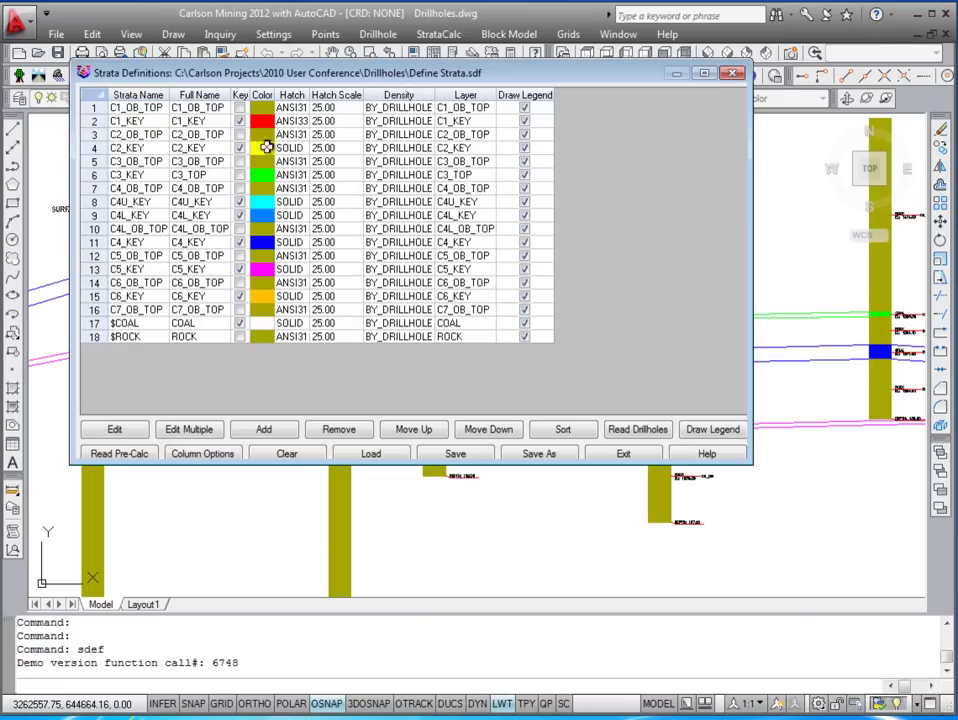
click(614, 455)
scroll(515, 447, down, 5)
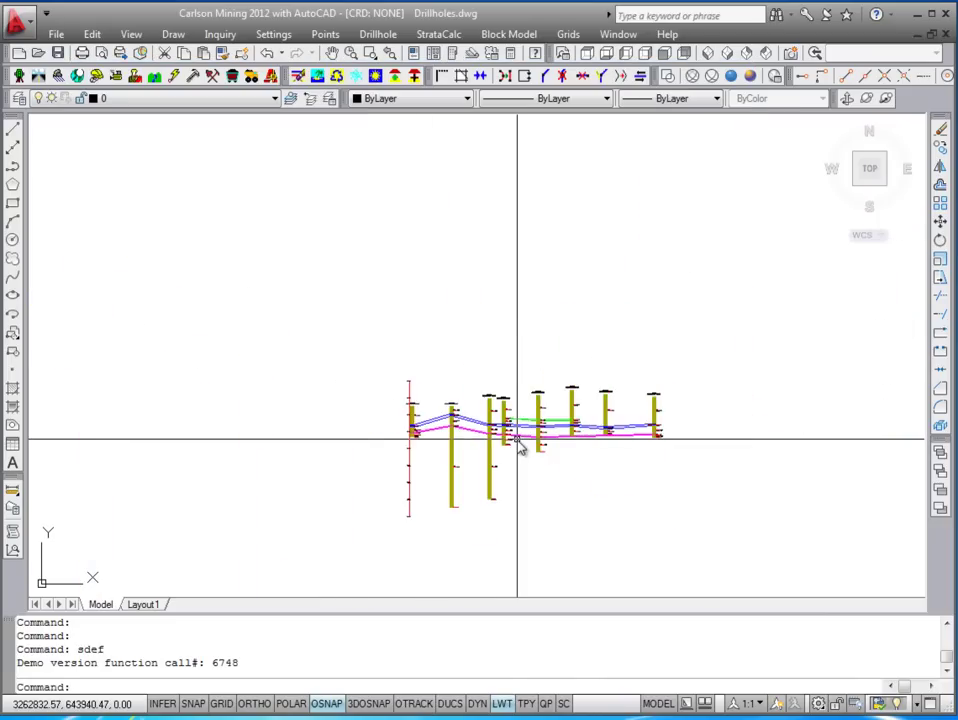
mouse_move(515, 447)
middle_down()
mouse_move(483, 322)
mouse_move(485, 267)
middle_up()
In Draw Geologic Column choose In 3D with Cylinder shape, vertical scale 100, and no strata connections
scroll(528, 410, down, 2)
mouse_move(528, 410)
middle_down()
mouse_move(481, 212)
mouse_move(488, 221)
middle_up()
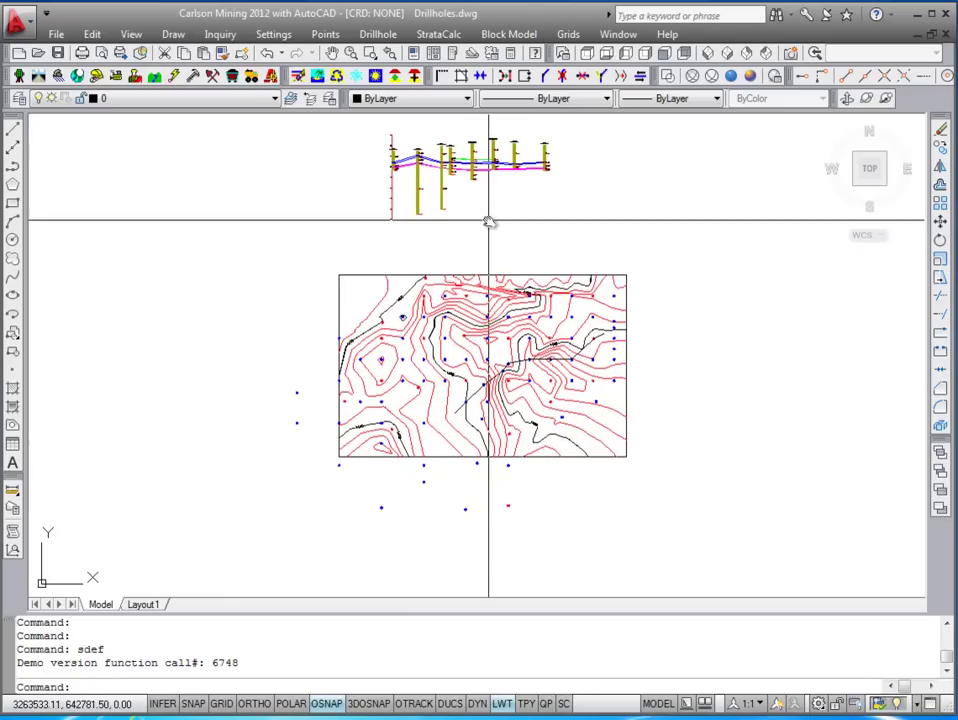
click(379, 36)
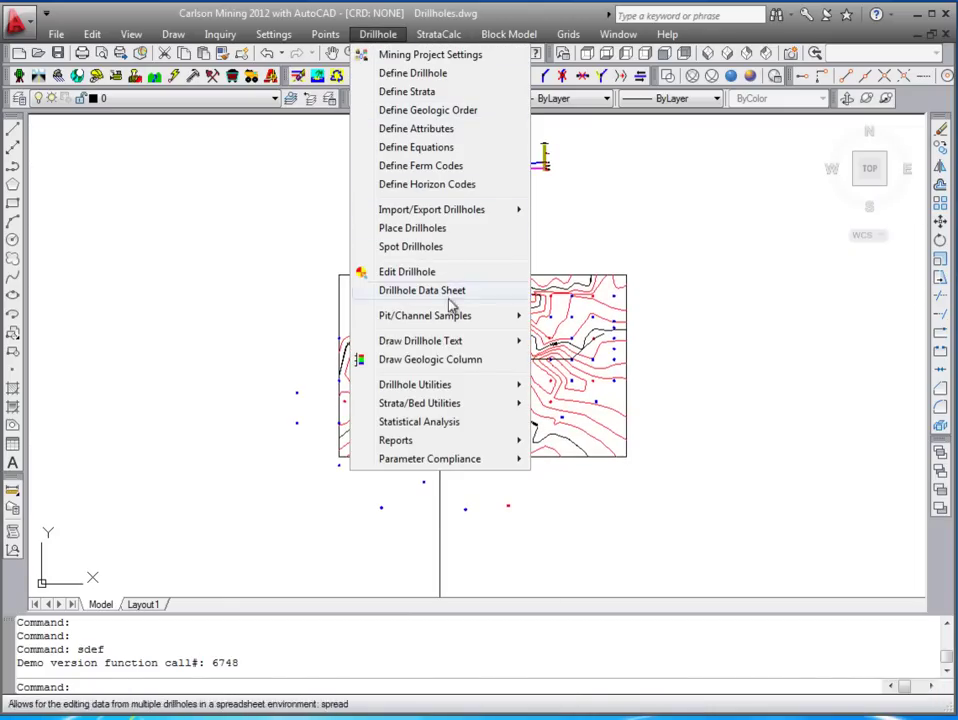
click(462, 361)
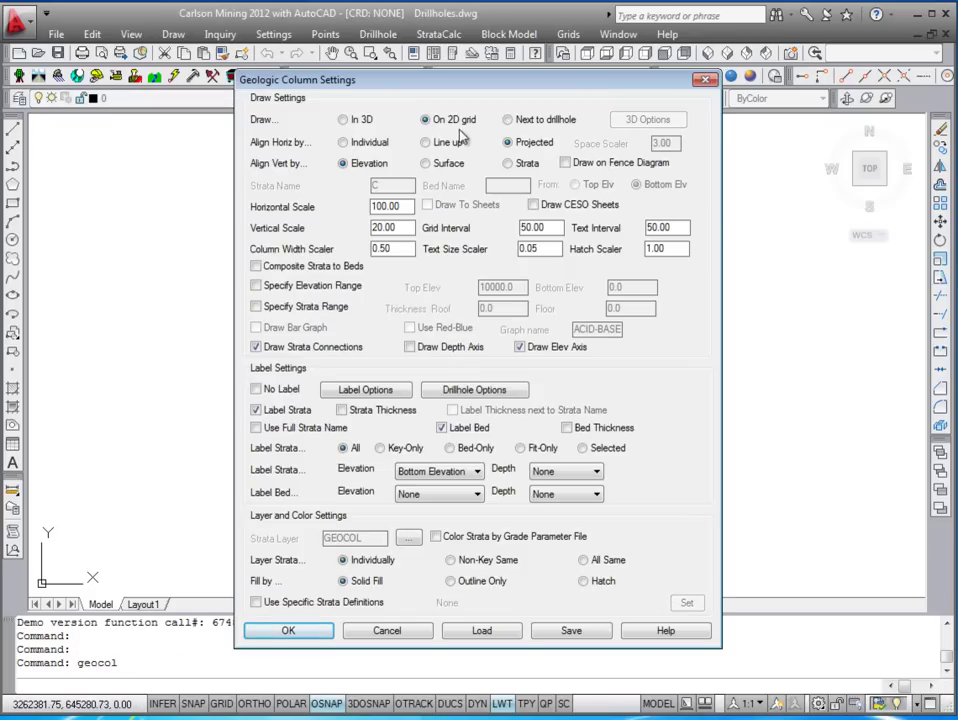
click(343, 119)
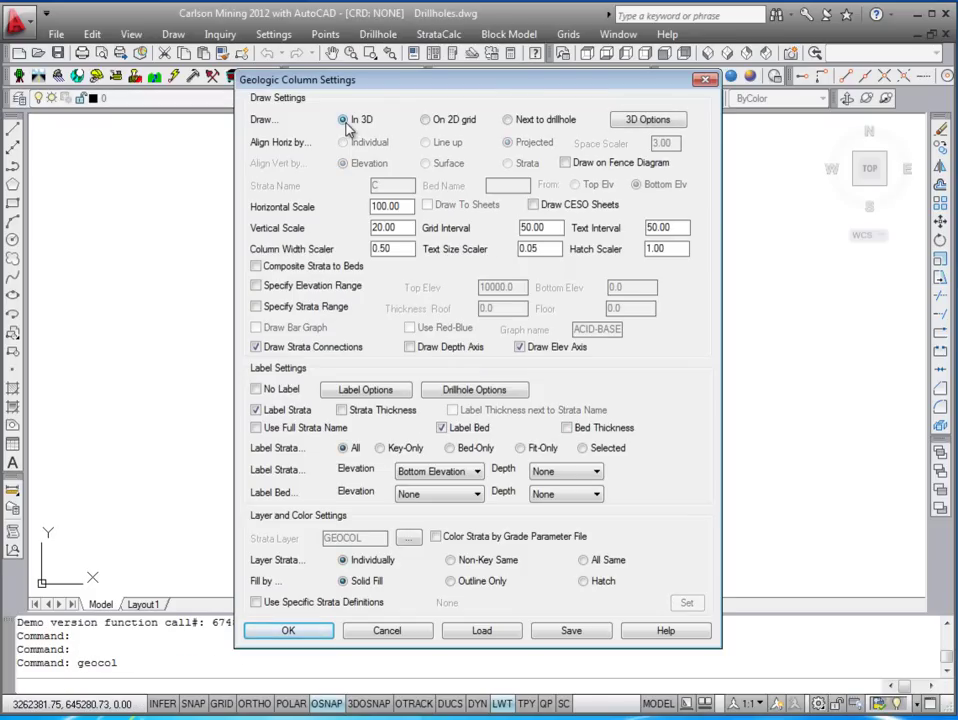
click(645, 121)
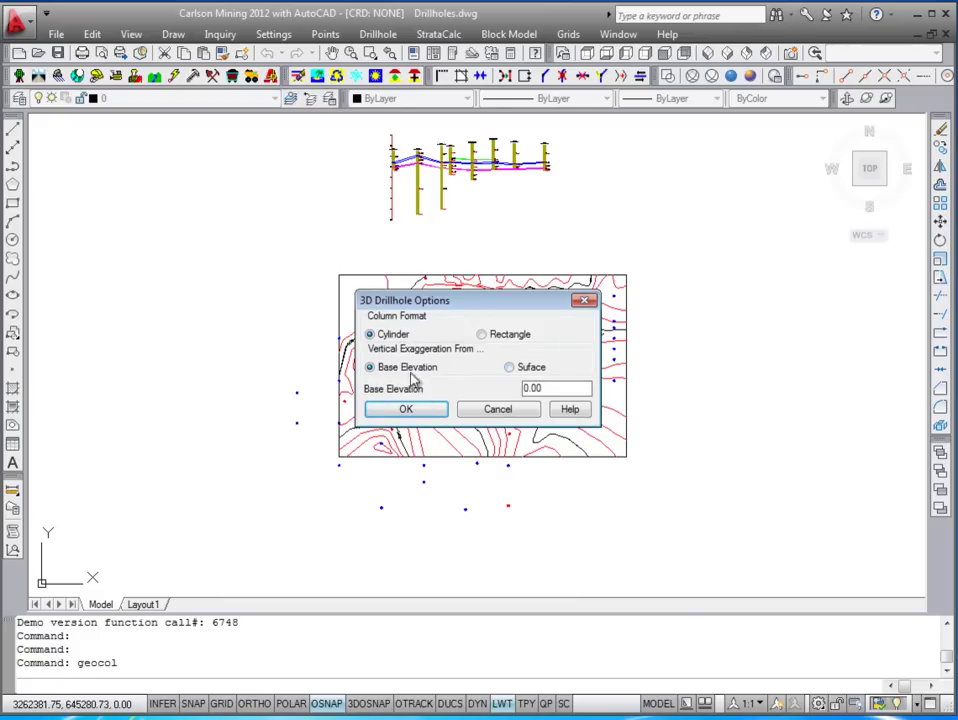
click(418, 411)
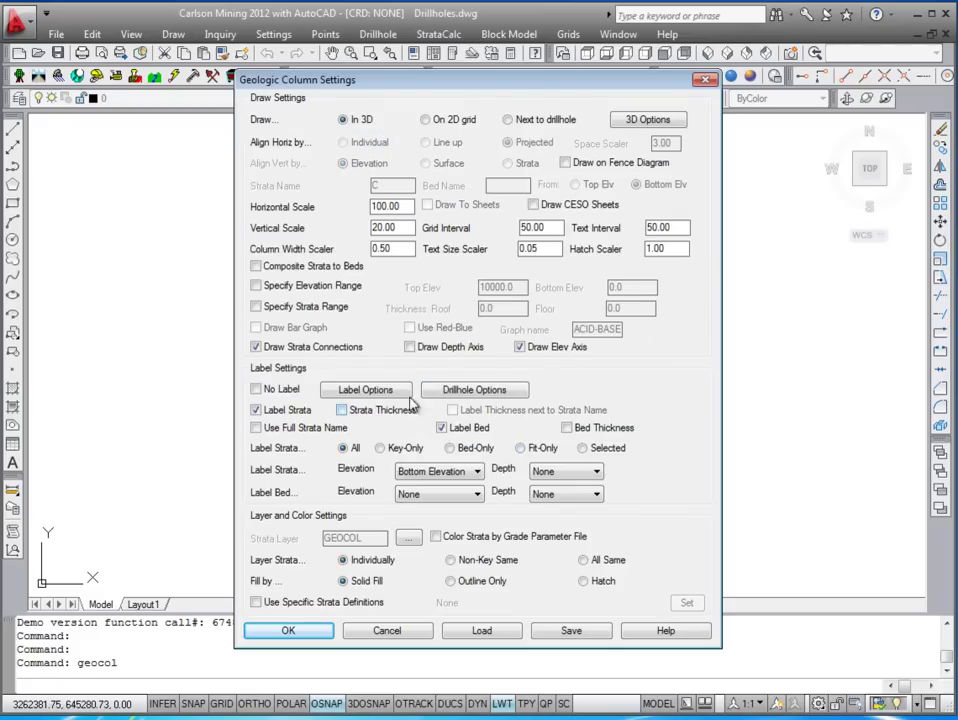
drag(390, 227, 349, 227)
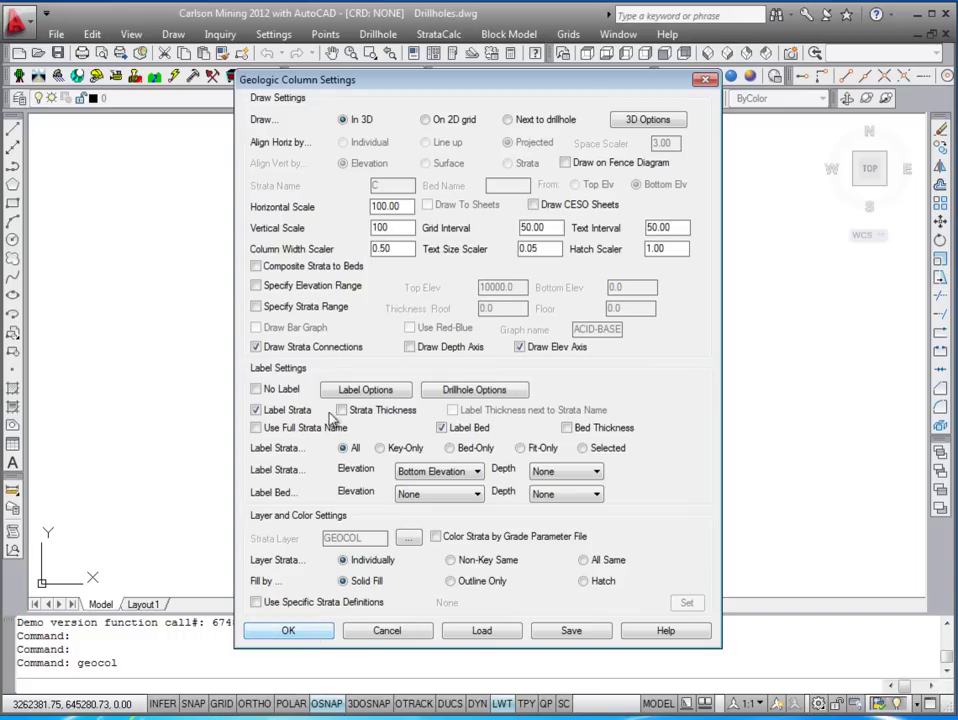
click(282, 350)
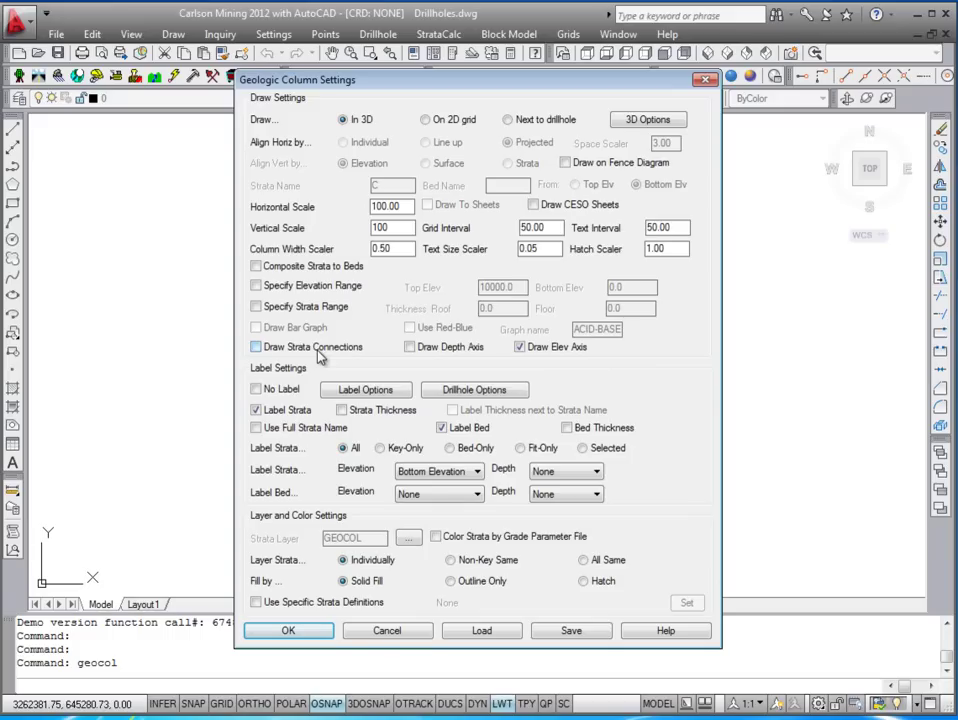
Select seven central drillholes plus one more and clear the ASH/BTU attribute labels
click(289, 631)
scroll(428, 385, up, 5)
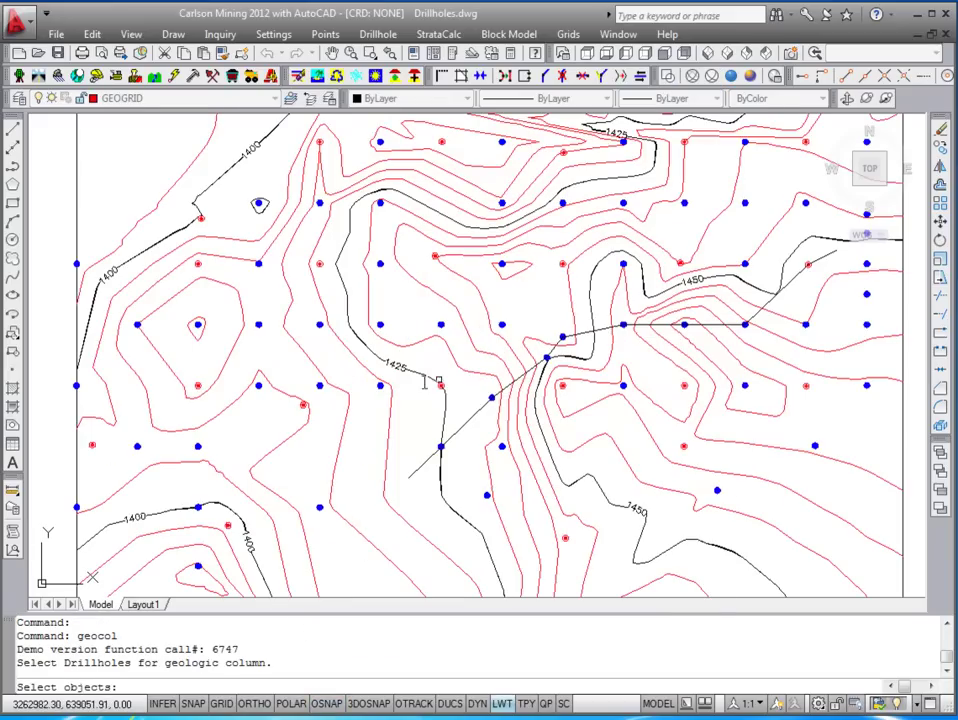
click(306, 396)
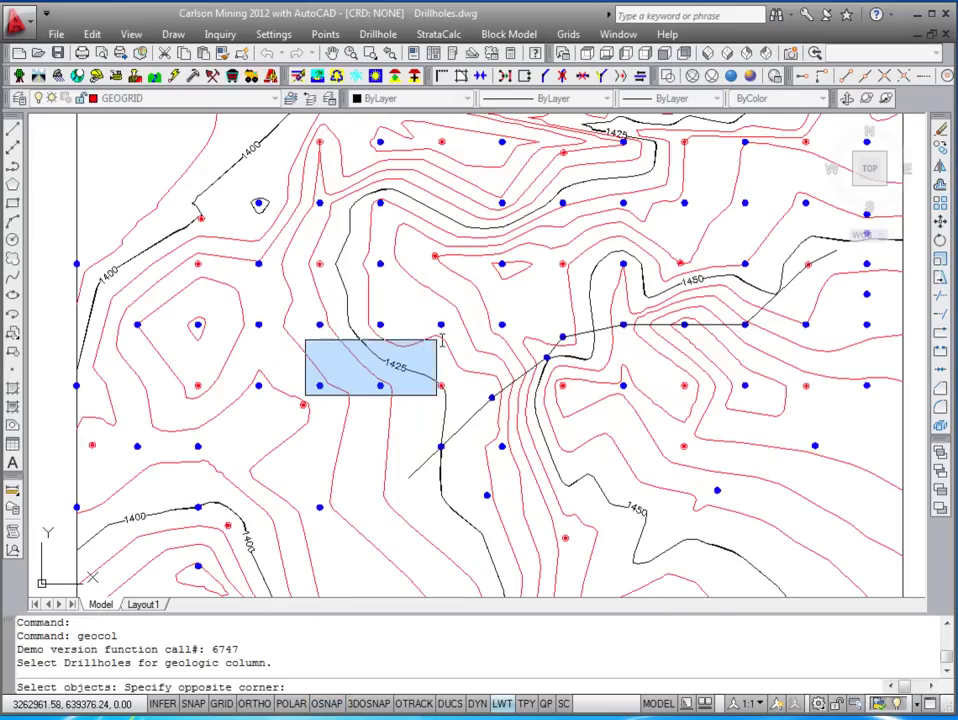
click(517, 313)
click(490, 394)
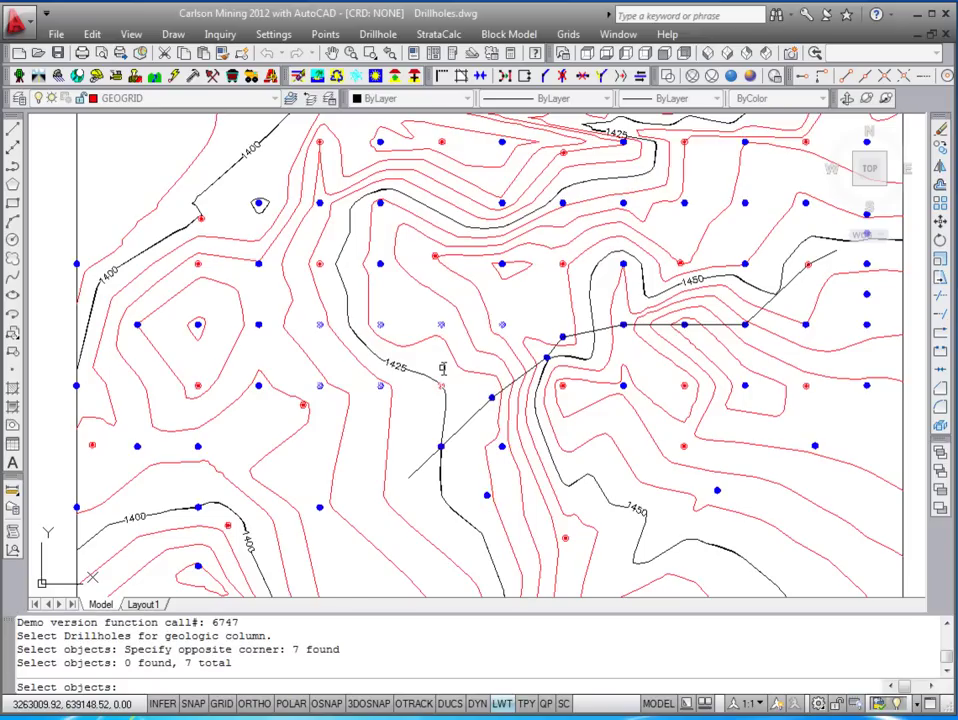
click(491, 394)
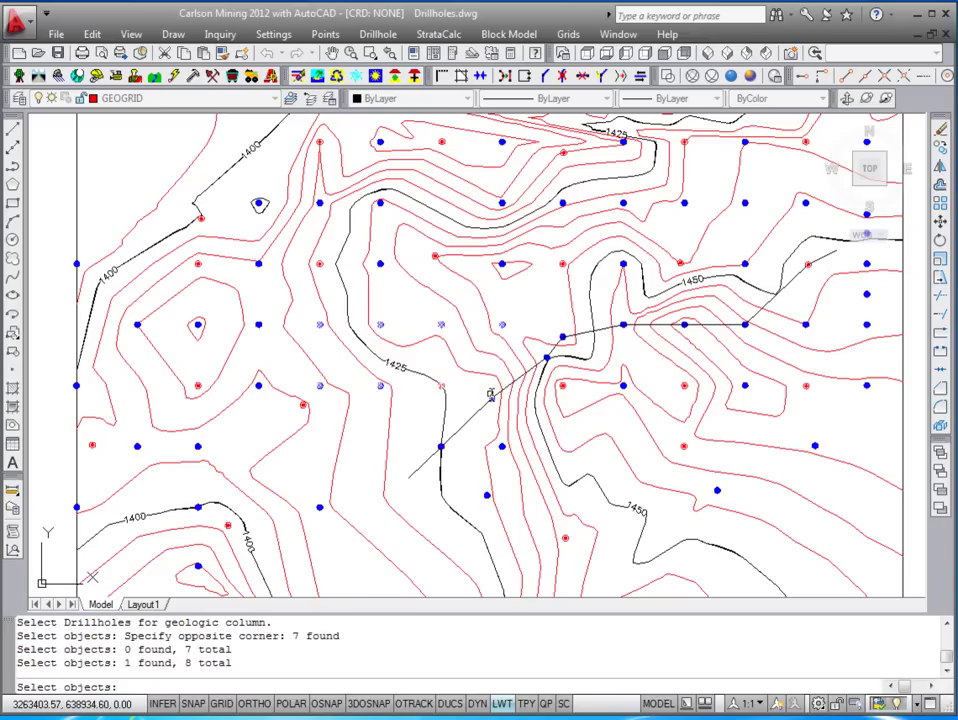
key(Return)
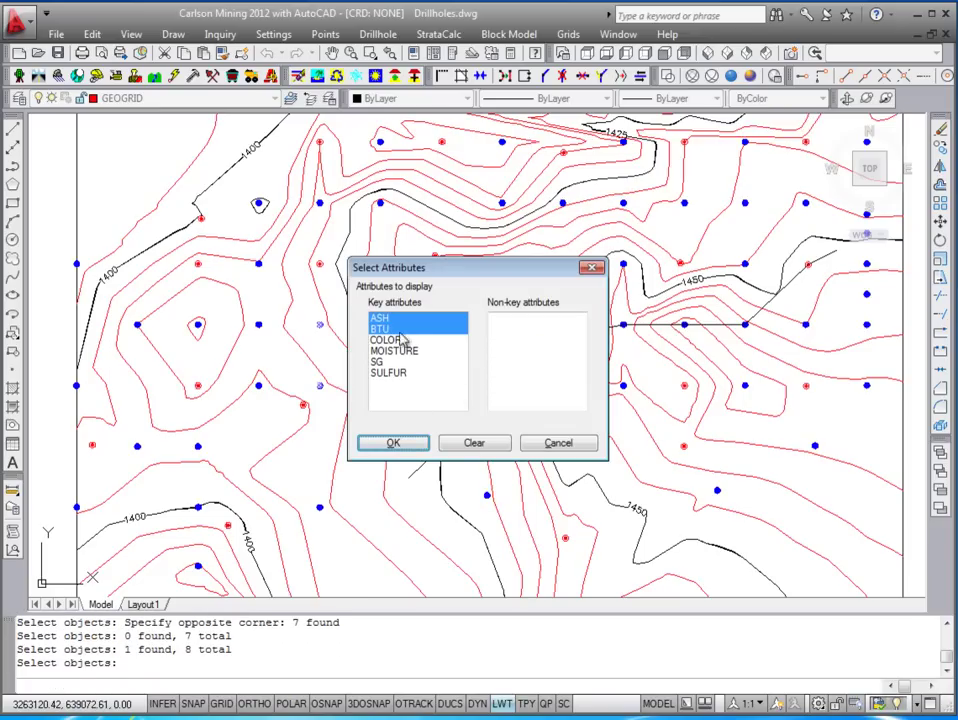
click(474, 443)
click(396, 445)
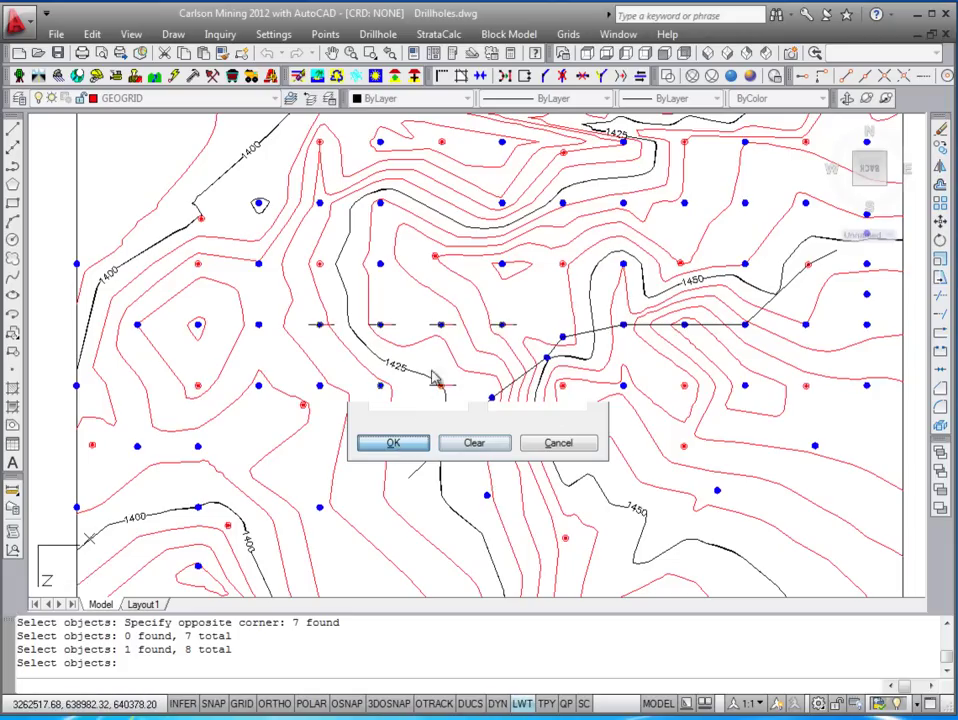
Finish the column command and free-orbit the view to see the 3D drillhole cylinders
click(478, 449)
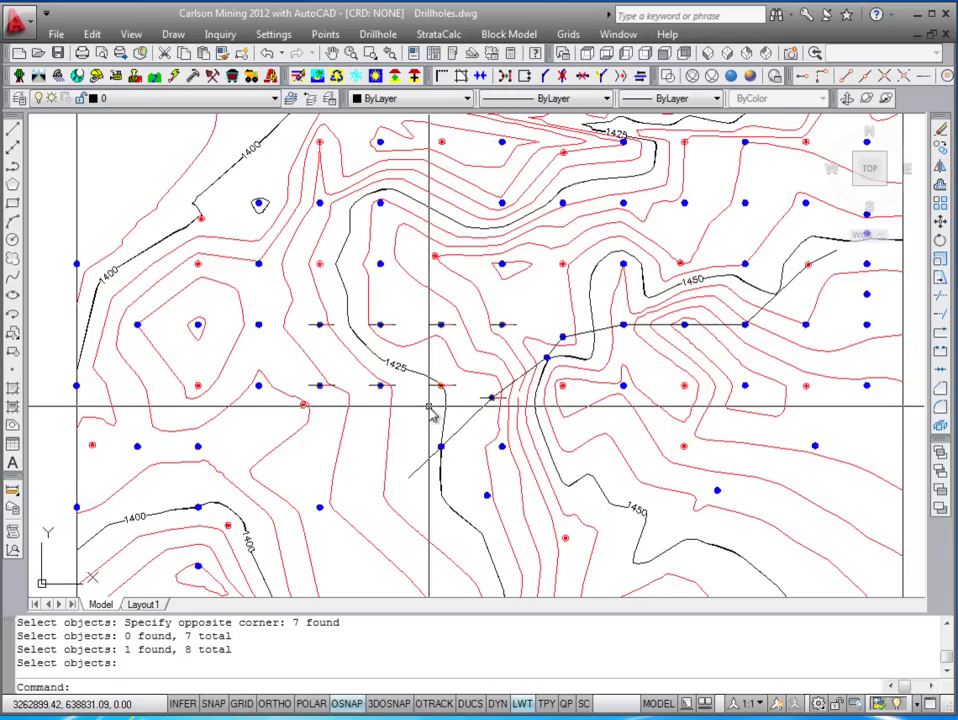
mouse_move(430, 406)
middle_down()
mouse_move(513, 430)
mouse_move(498, 443)
middle_up()
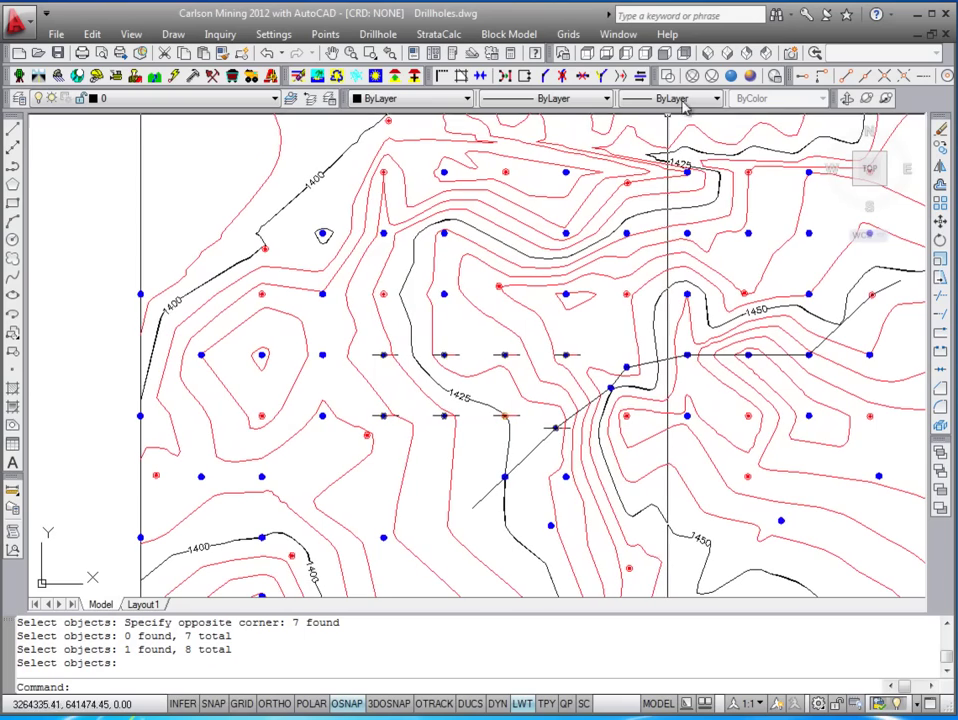
click(867, 99)
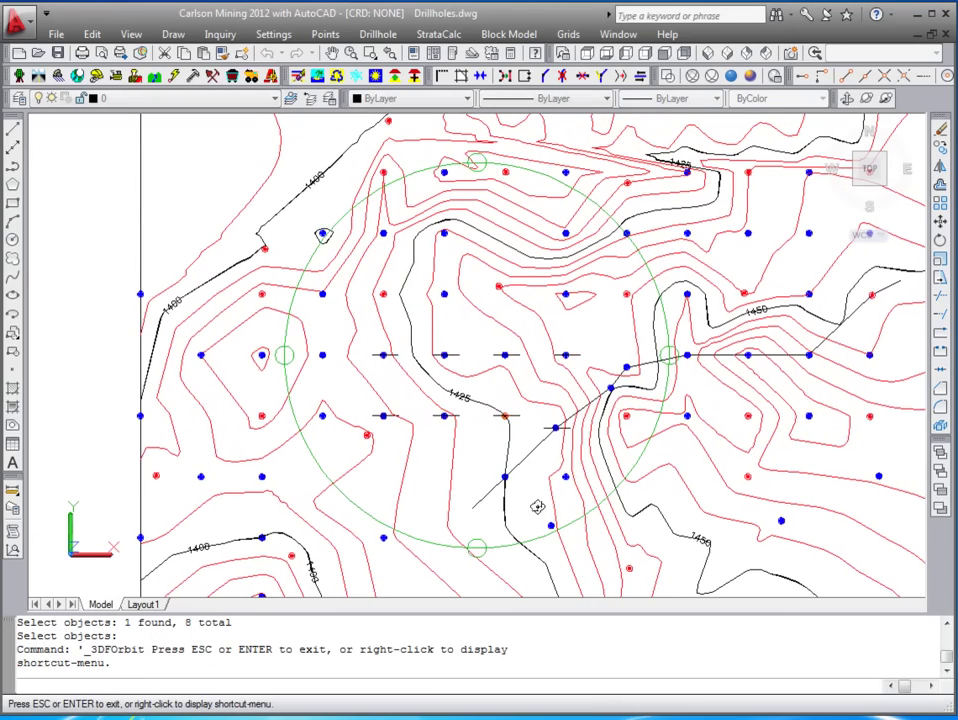
drag(481, 584, 491, 434)
scroll(488, 436, up, 5)
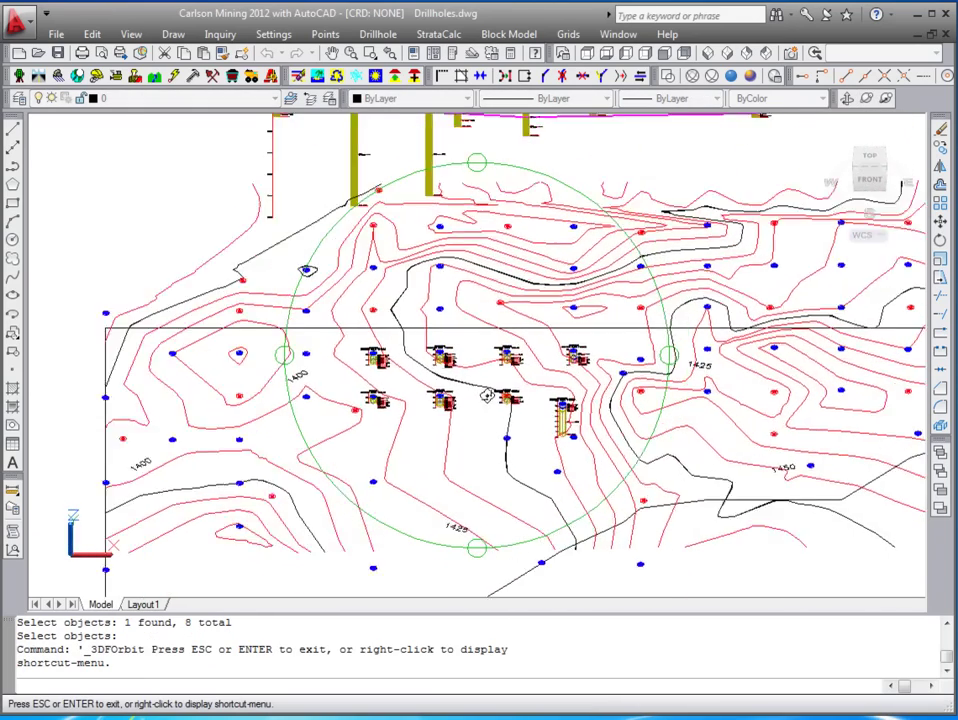
scroll(480, 443, down, 3)
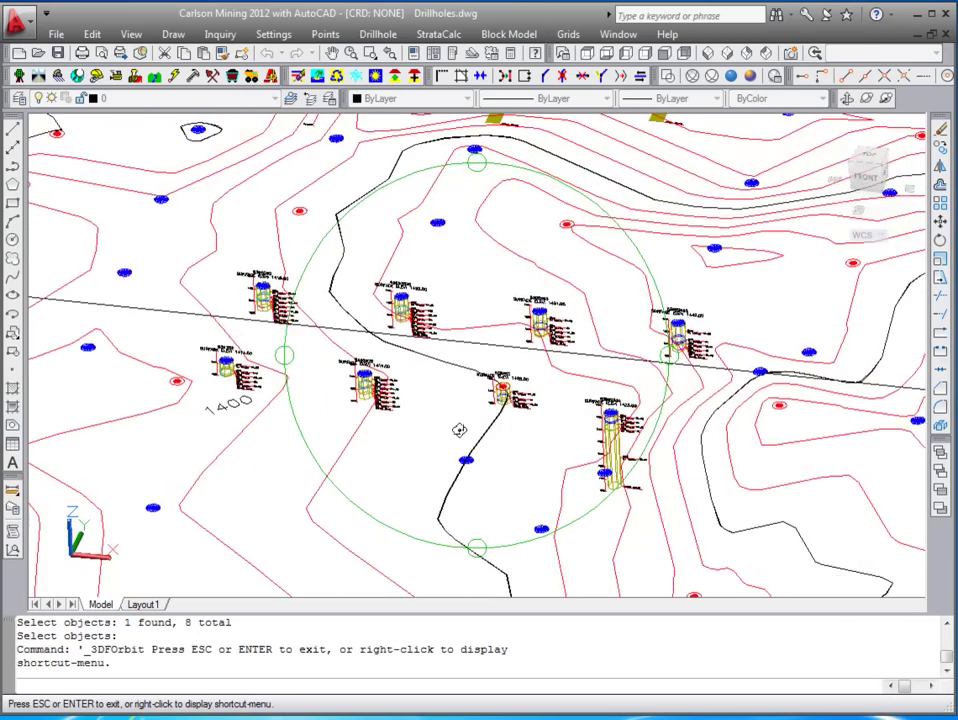
drag(516, 382, 529, 362)
right_click(531, 362)
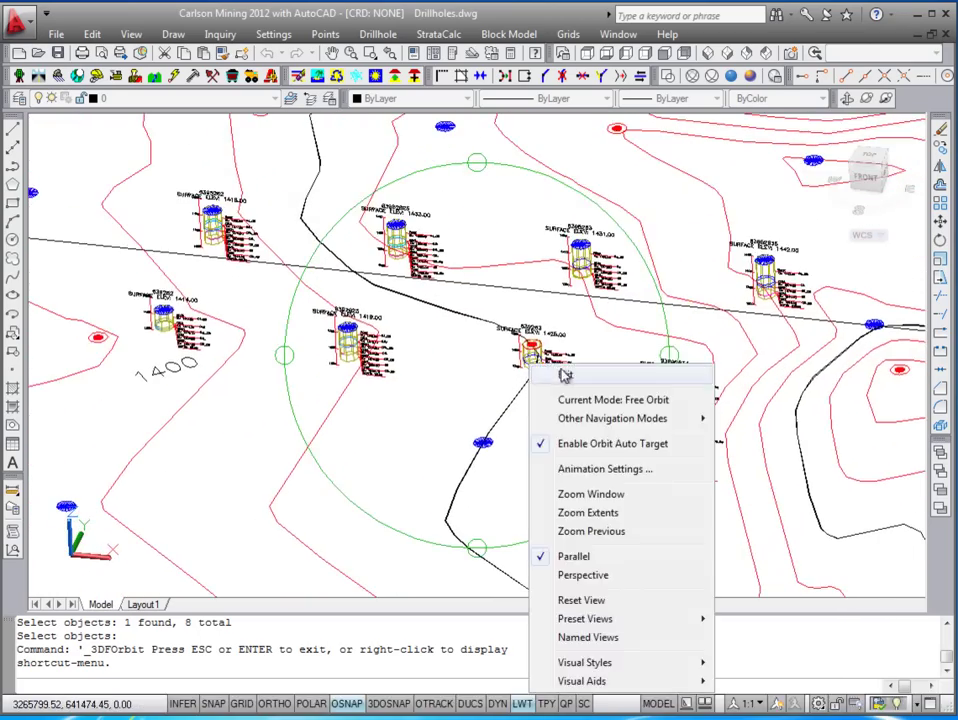
click(564, 374)
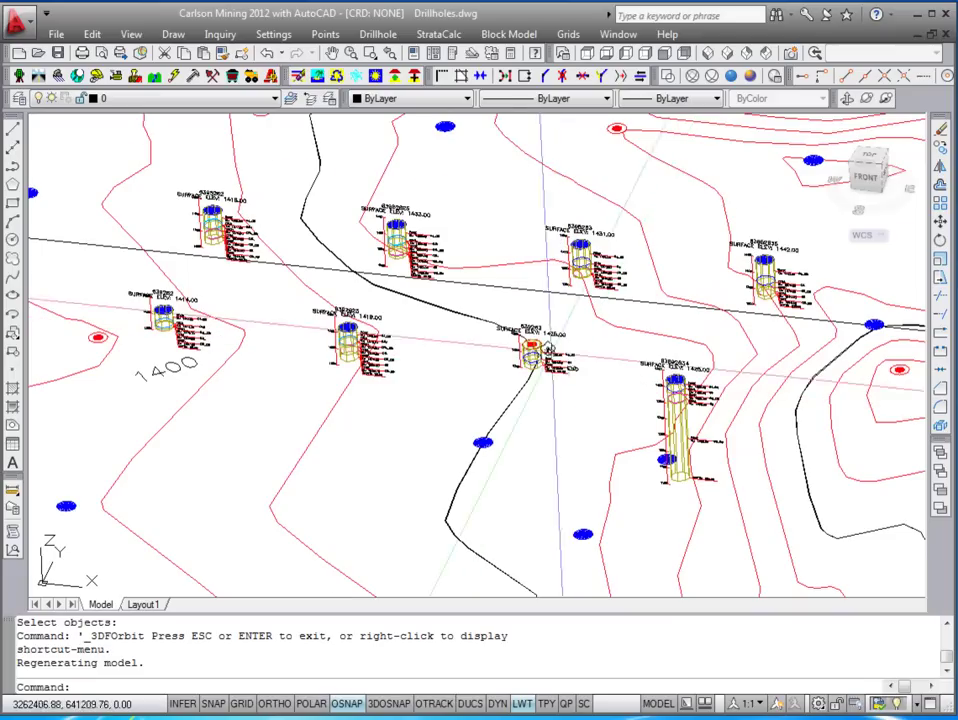
Preview Conceptual, Realistic, Hidden and 3D Wireframe styles, then return to 2D Wireframe Top view
click(751, 78)
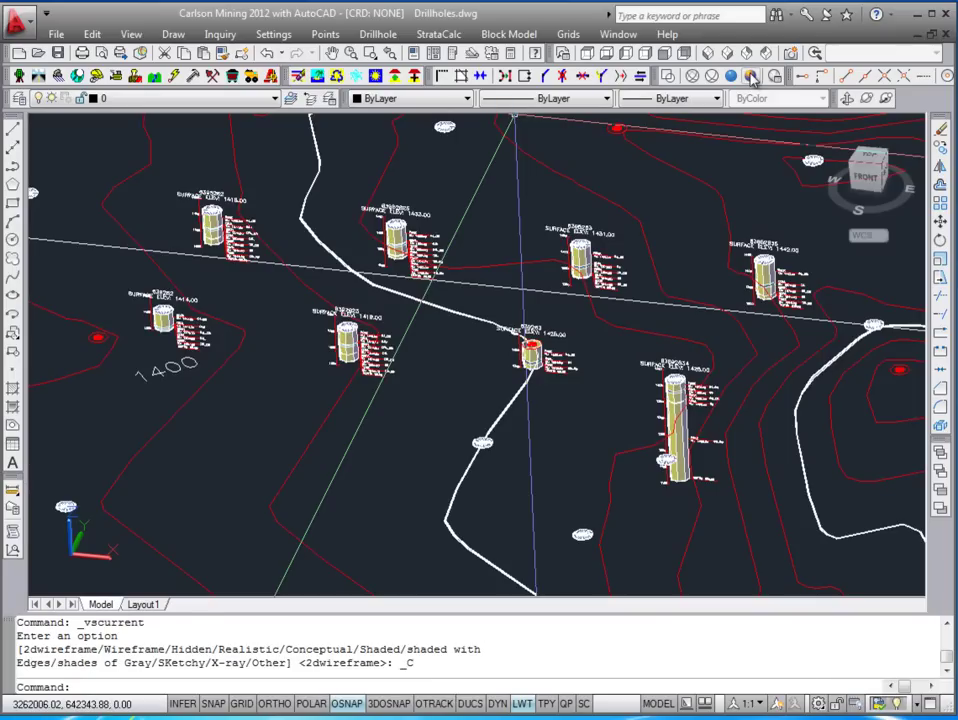
click(732, 77)
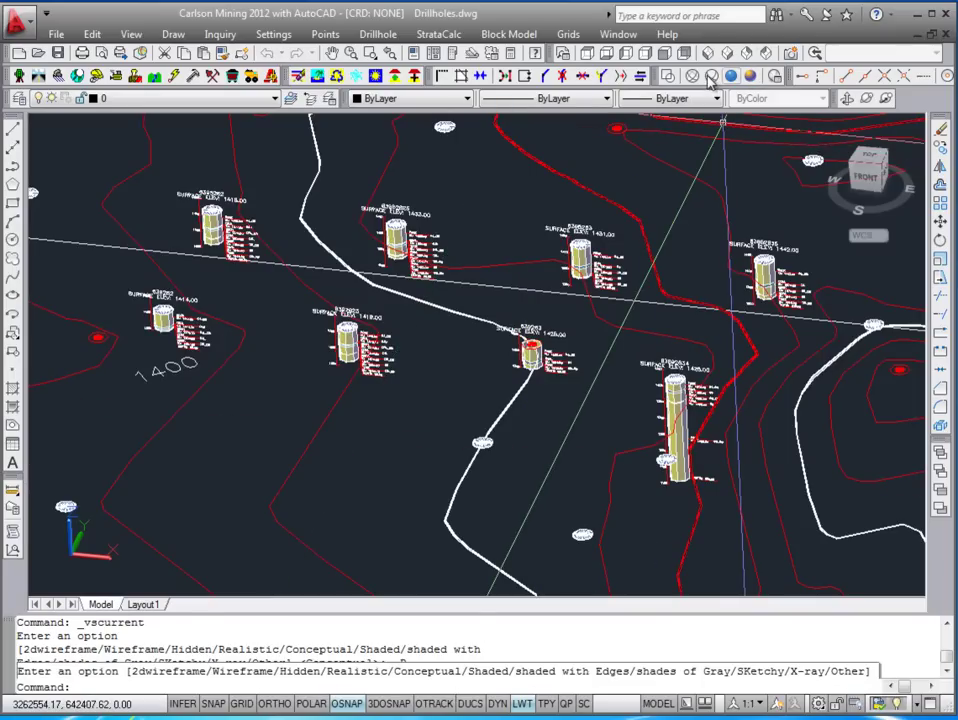
click(712, 77)
click(693, 77)
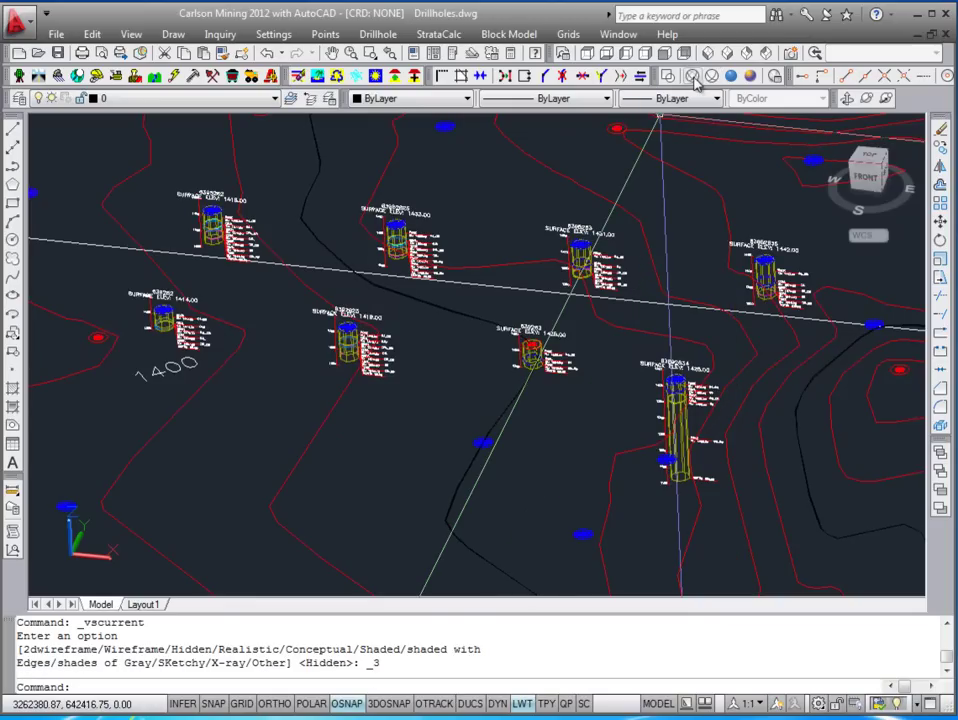
click(732, 77)
click(751, 77)
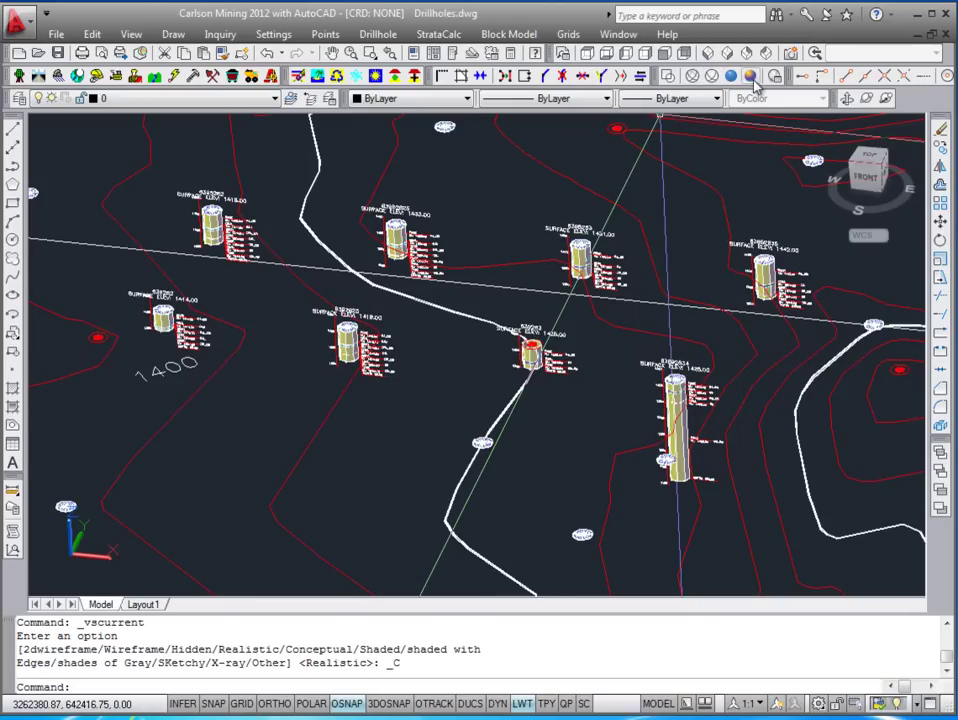
click(669, 78)
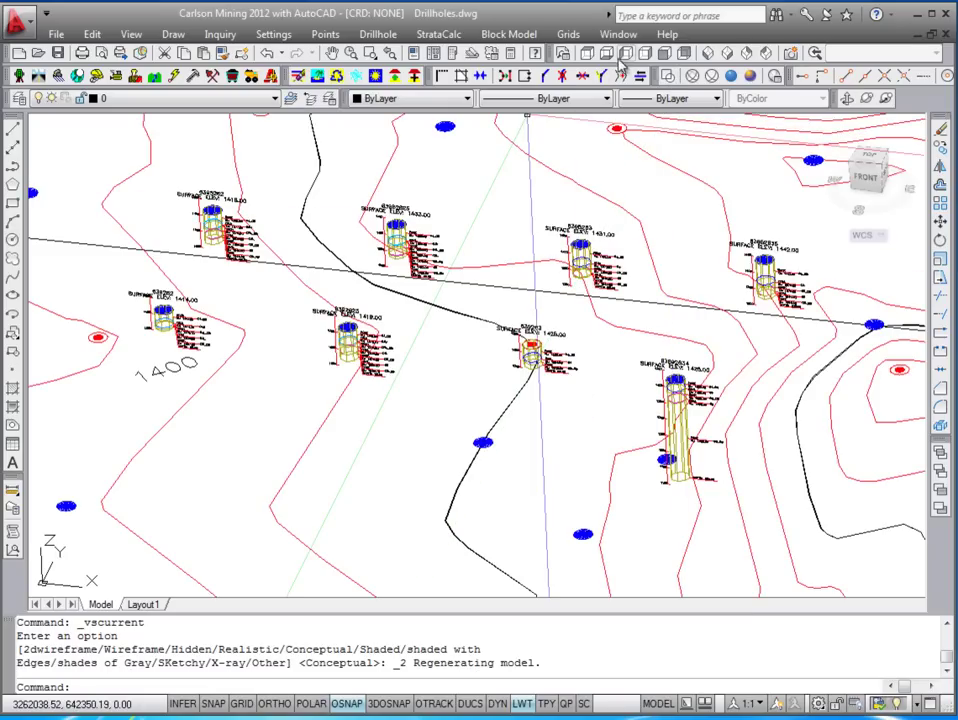
click(590, 54)
Launch the 3D Viewer Window and window-select all 744 entities to load them
scroll(470, 370, up, 4)
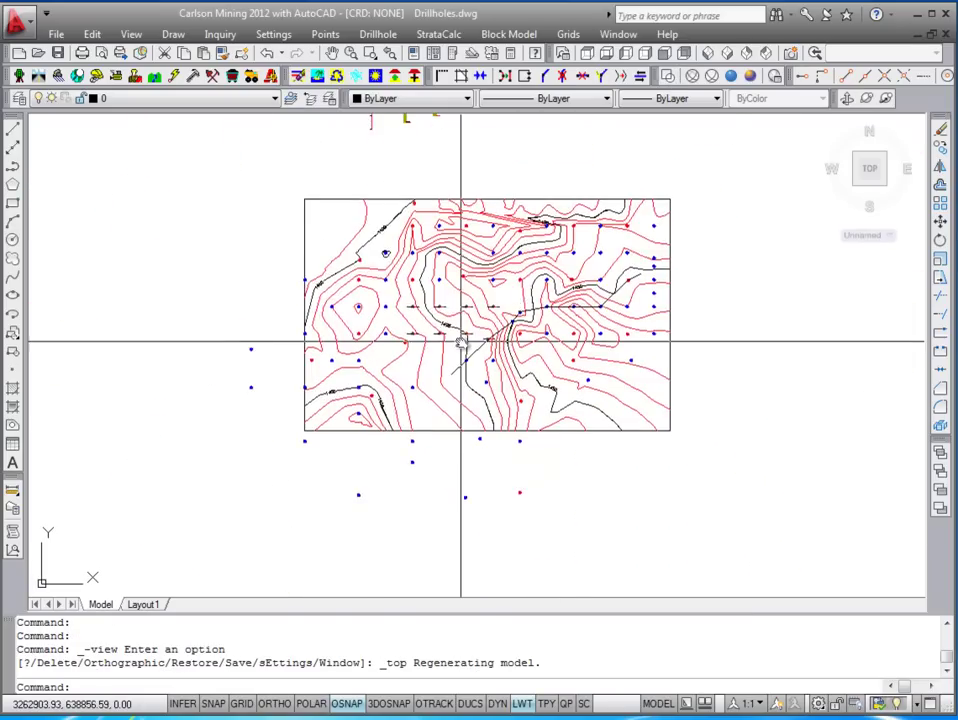
click(131, 35)
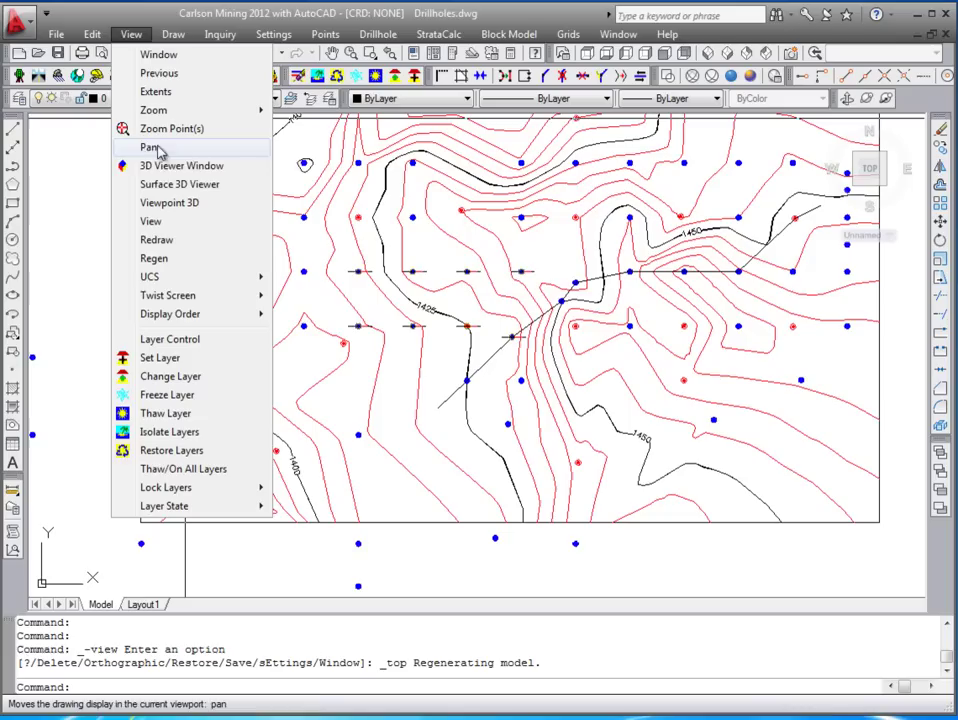
click(207, 165)
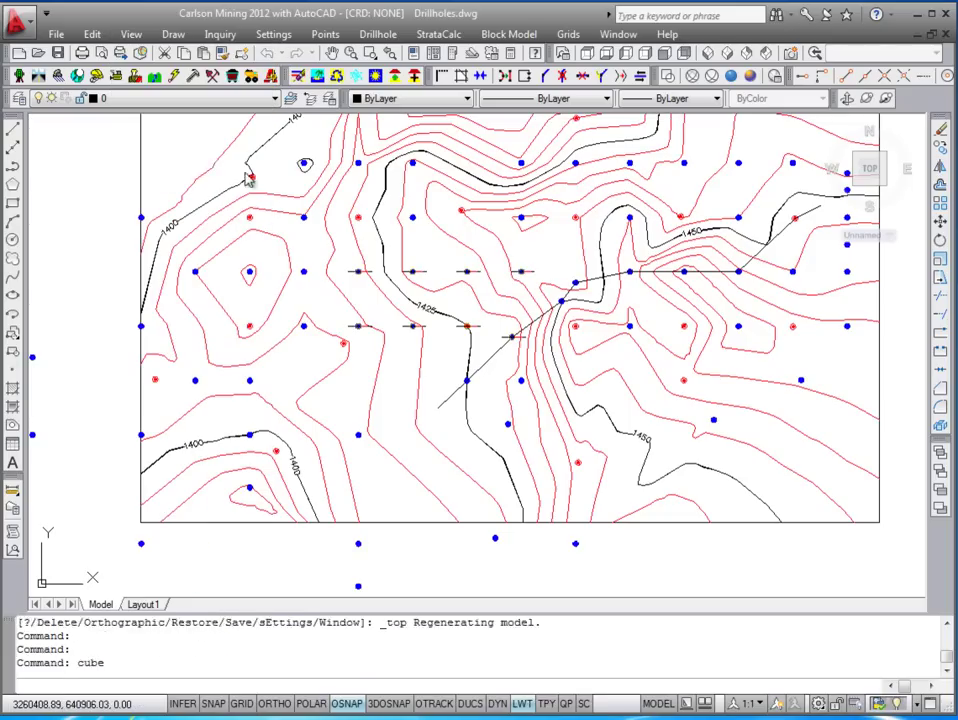
click(552, 248)
click(370, 365)
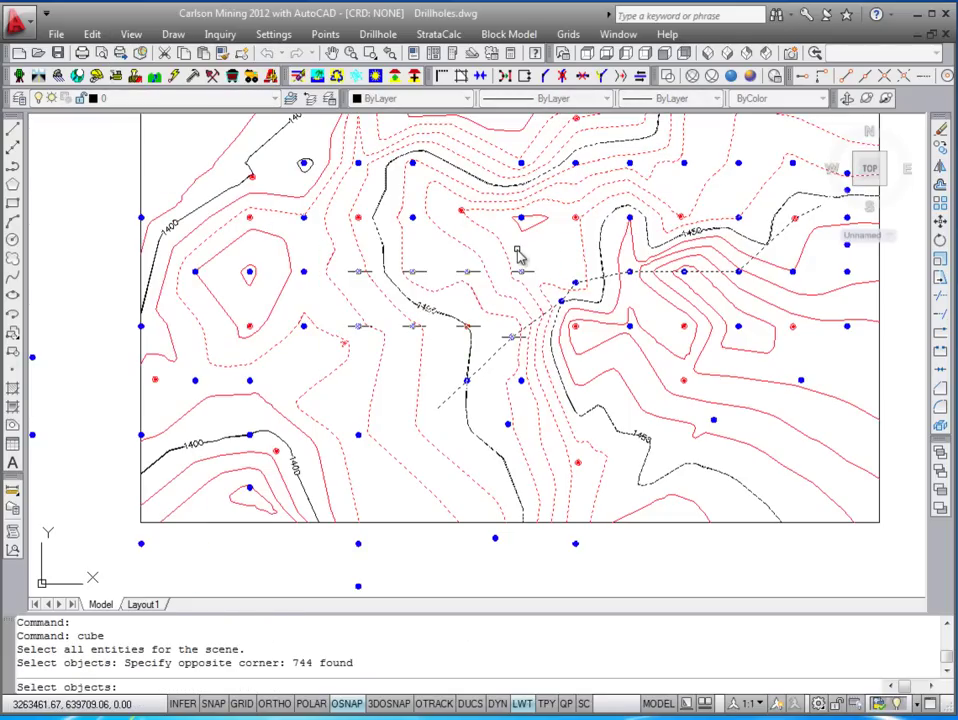
key(Return)
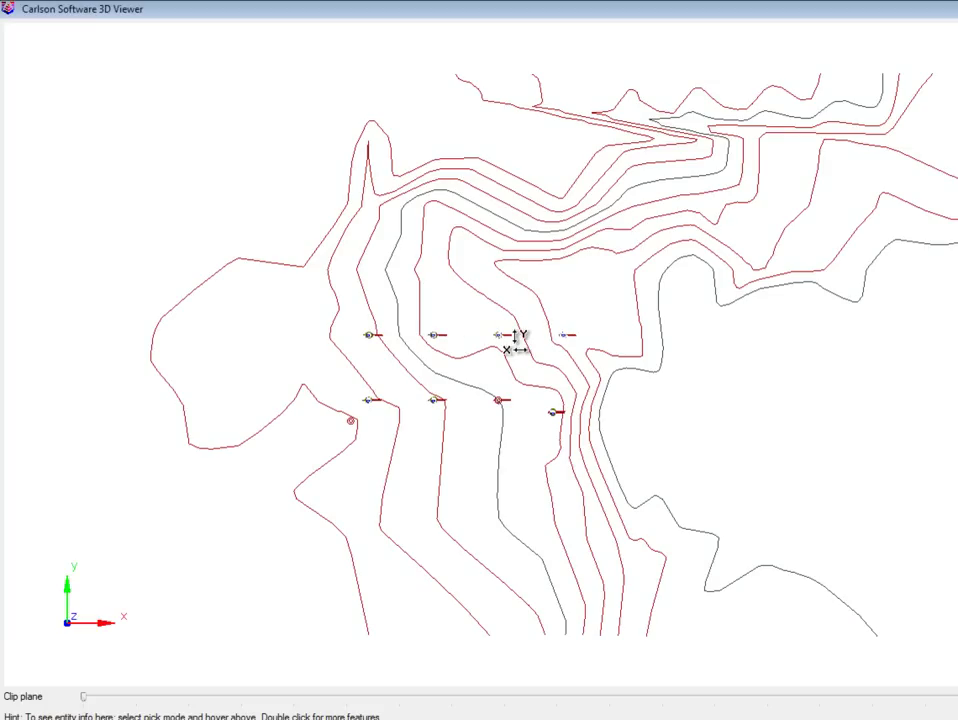
Tilt, rotate and zoom the 3D Viewer scene to see the drillhole cylinders from a low angle
drag(513, 250, 659, 455)
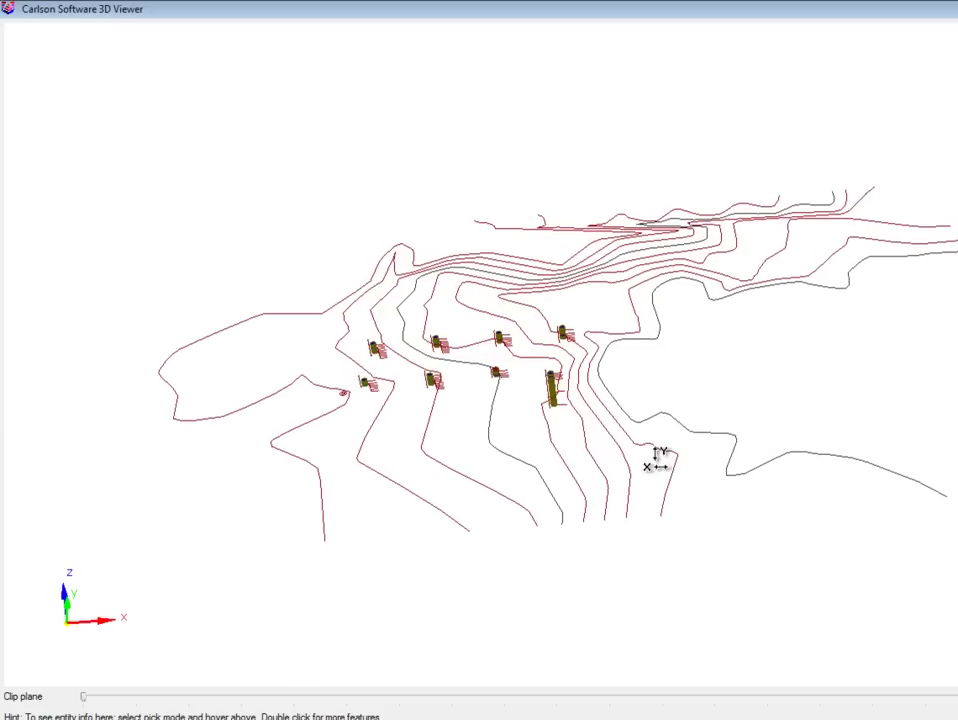
drag(393, 400, 760, 530)
scroll(492, 368, up, 5)
scroll(503, 365, down, 5)
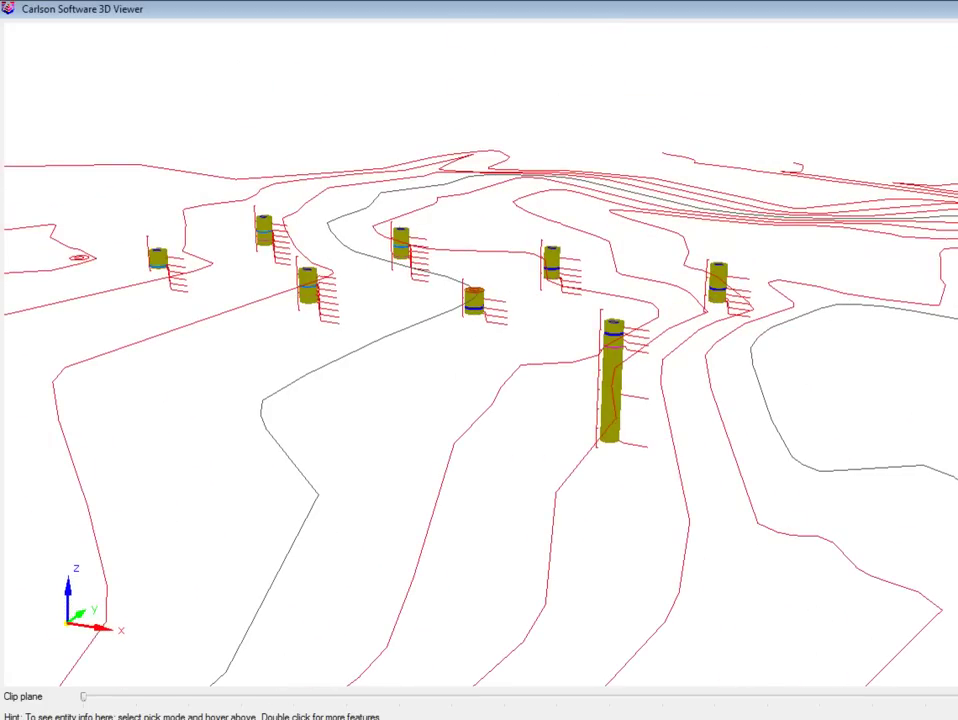
scroll(522, 246, down, 1)
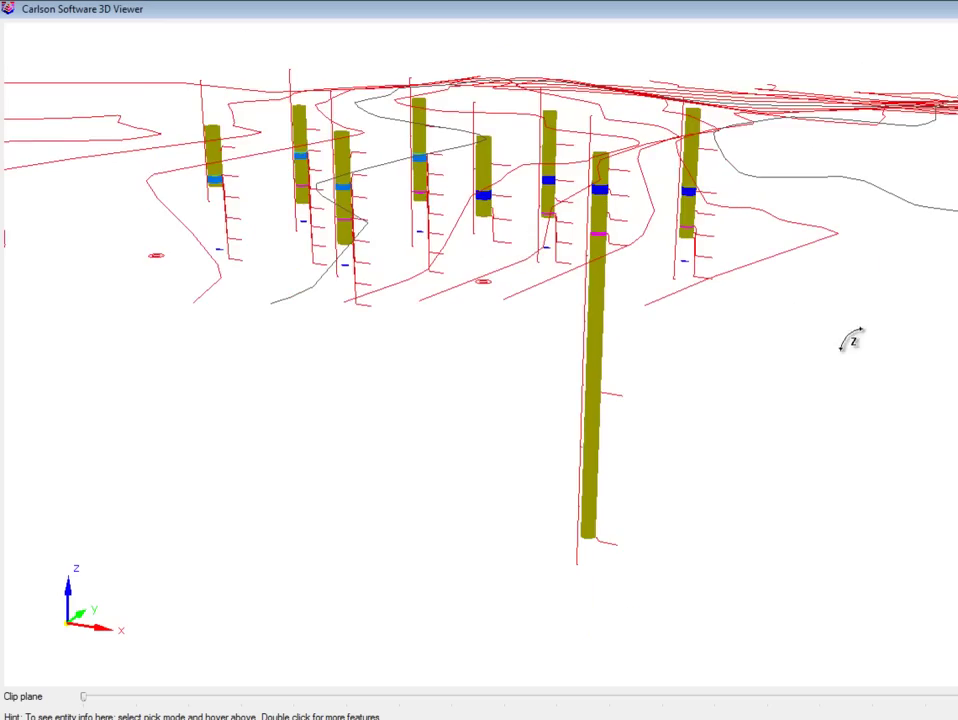
drag(850, 340, 830, 305)
Close the 3D Viewer and reopen the Draw Geologic Column settings dialog
key(alt+F4)
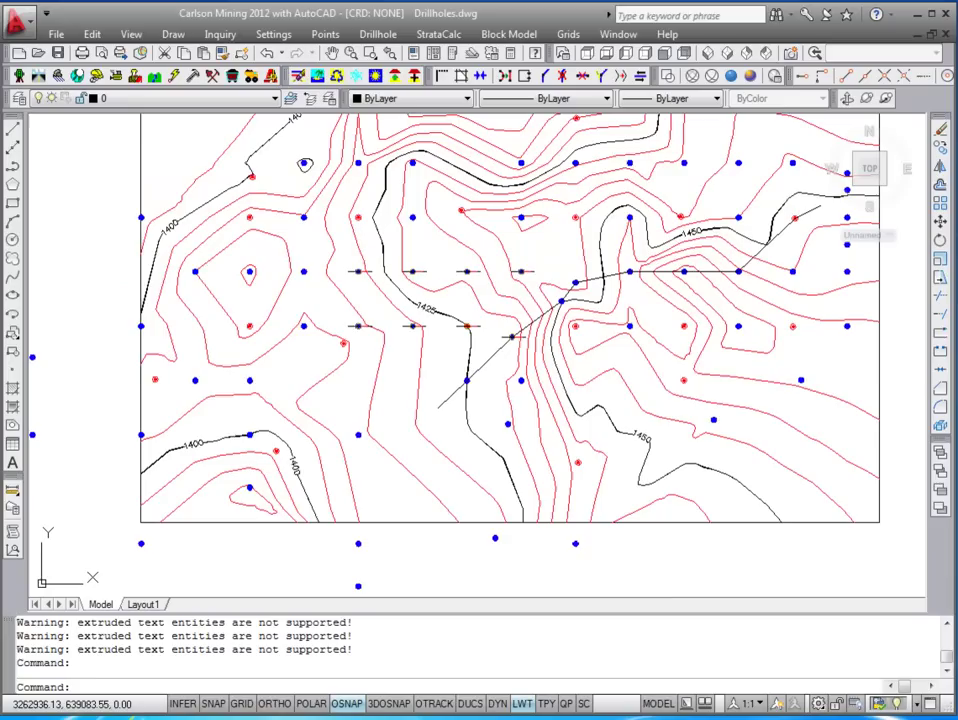
scroll(657, 385, up, 3)
click(378, 34)
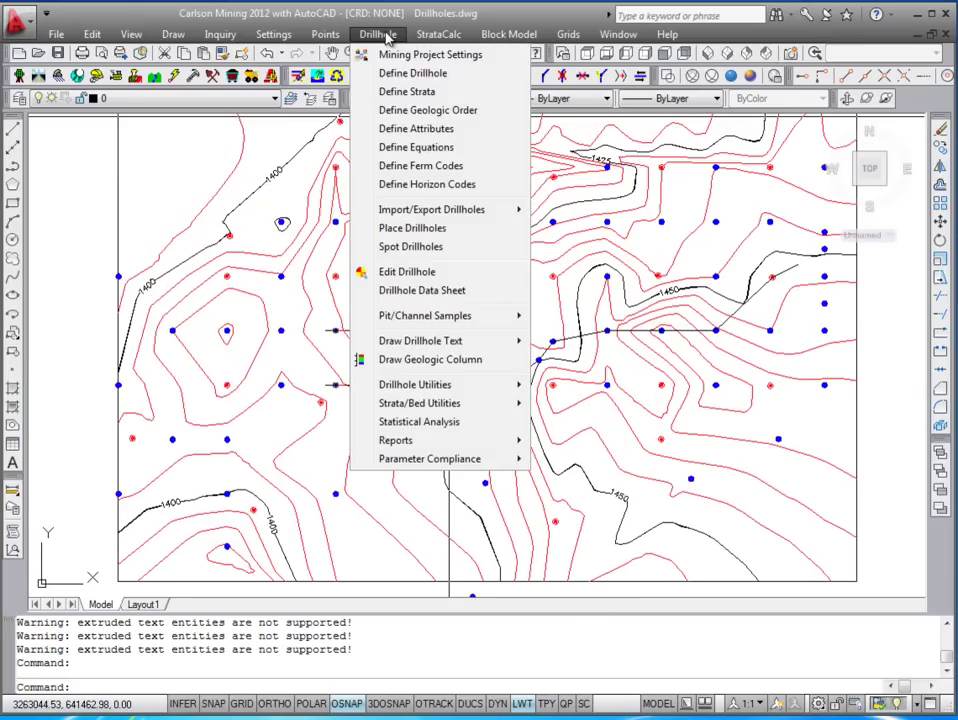
click(487, 360)
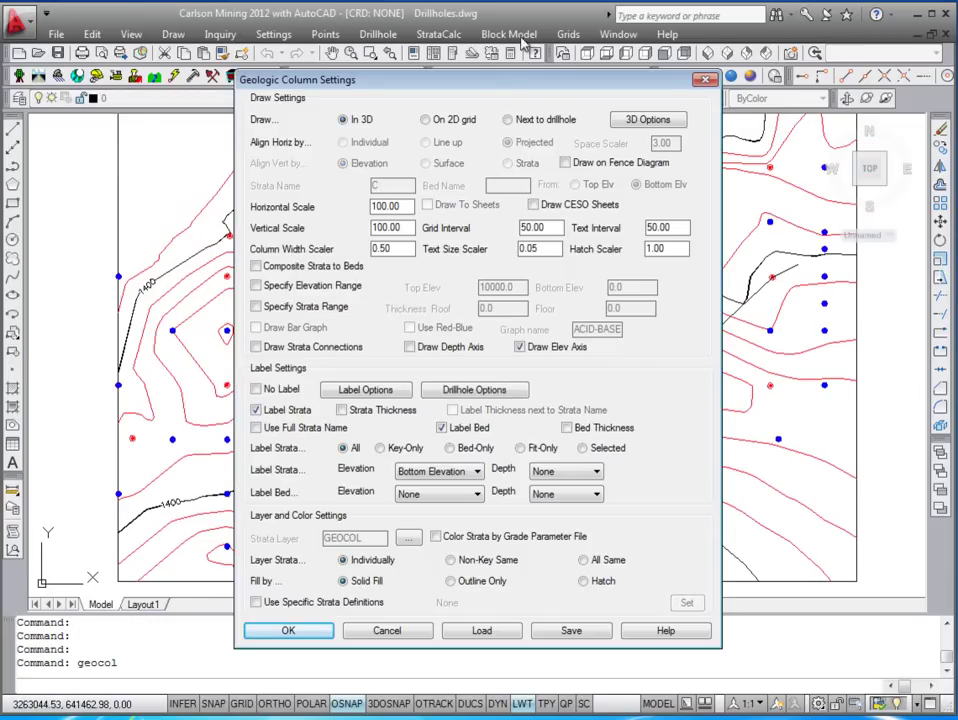
drag(499, 87, 498, 69)
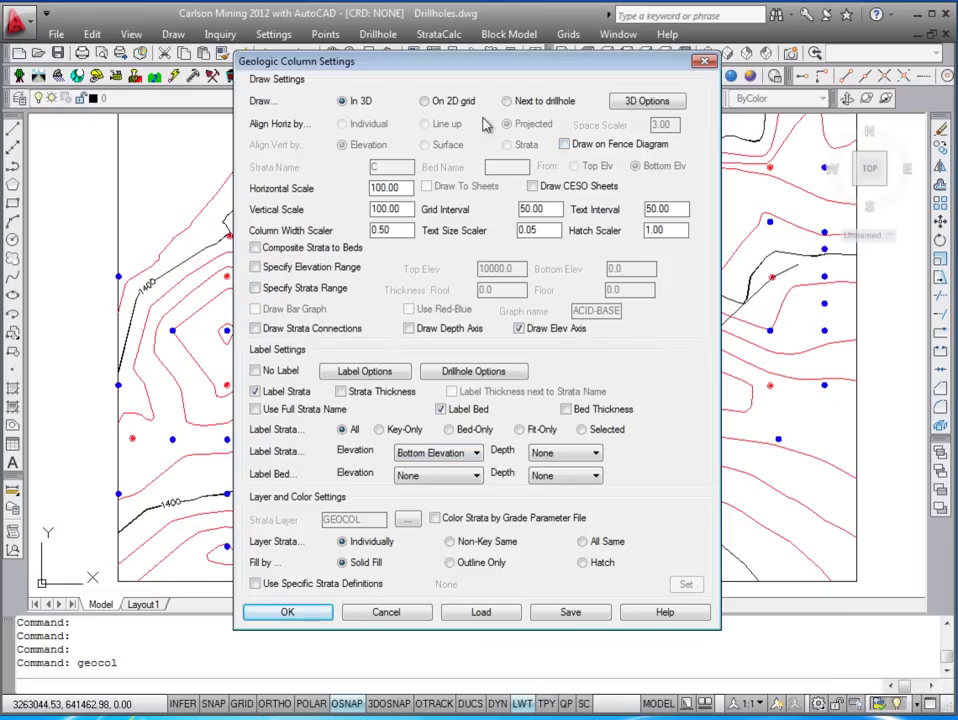
drag(490, 75, 478, 69)
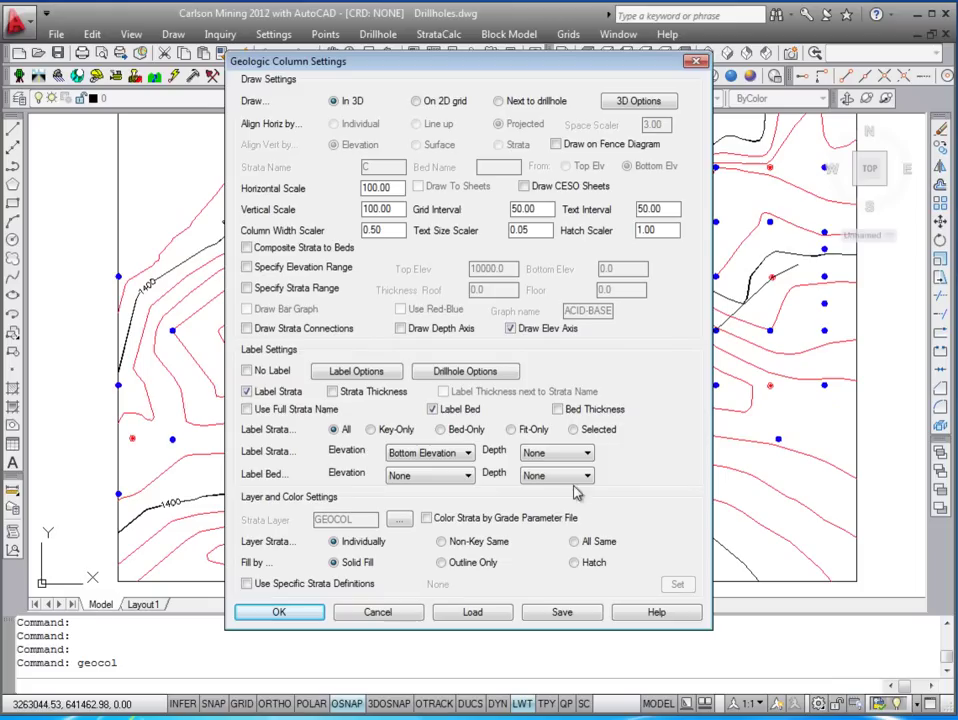
Review the strata label options, then bring up the drillhole label options
click(357, 372)
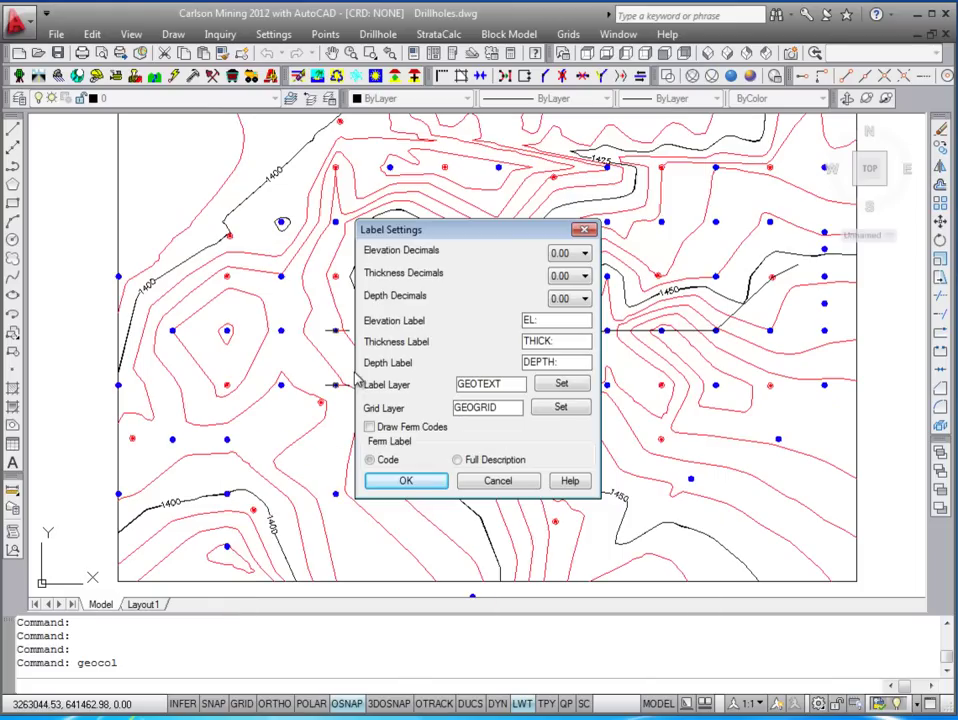
click(434, 482)
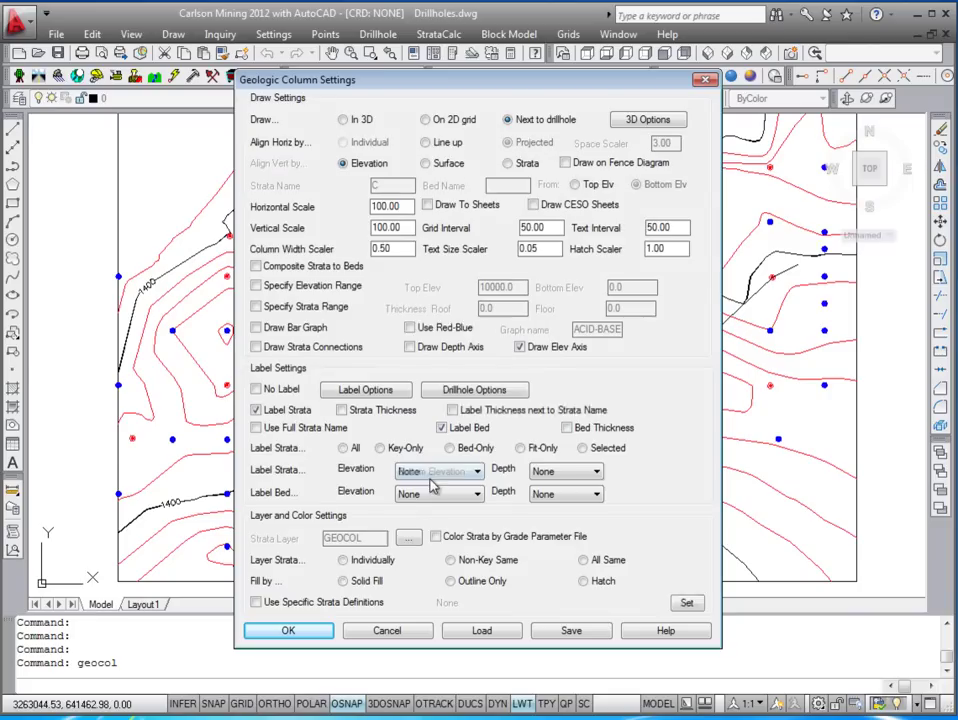
scroll(438, 535, down, 1)
click(481, 330)
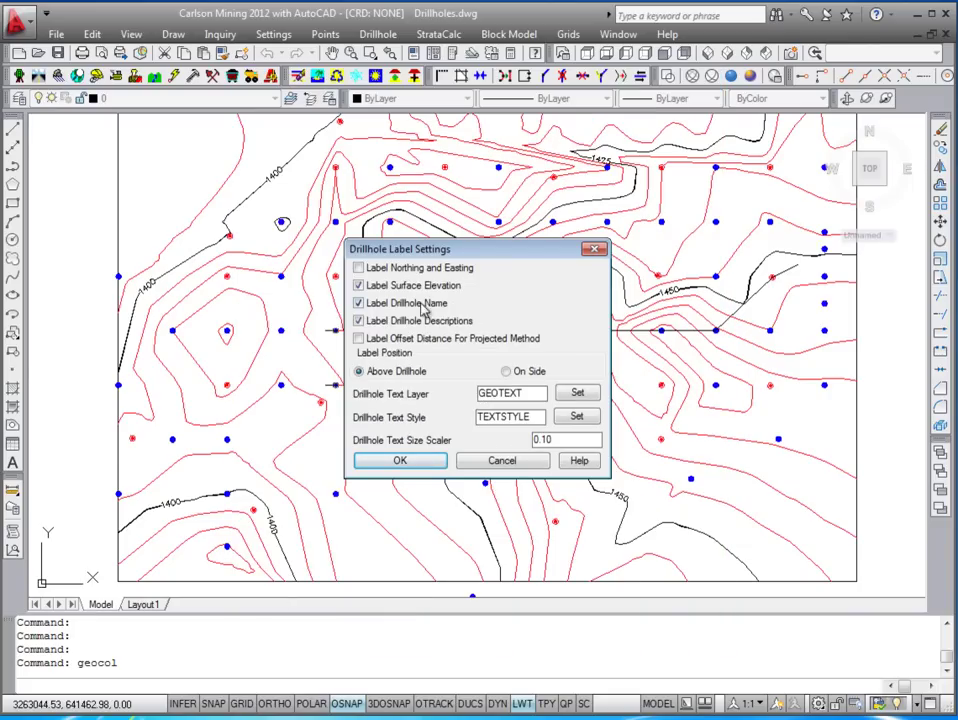